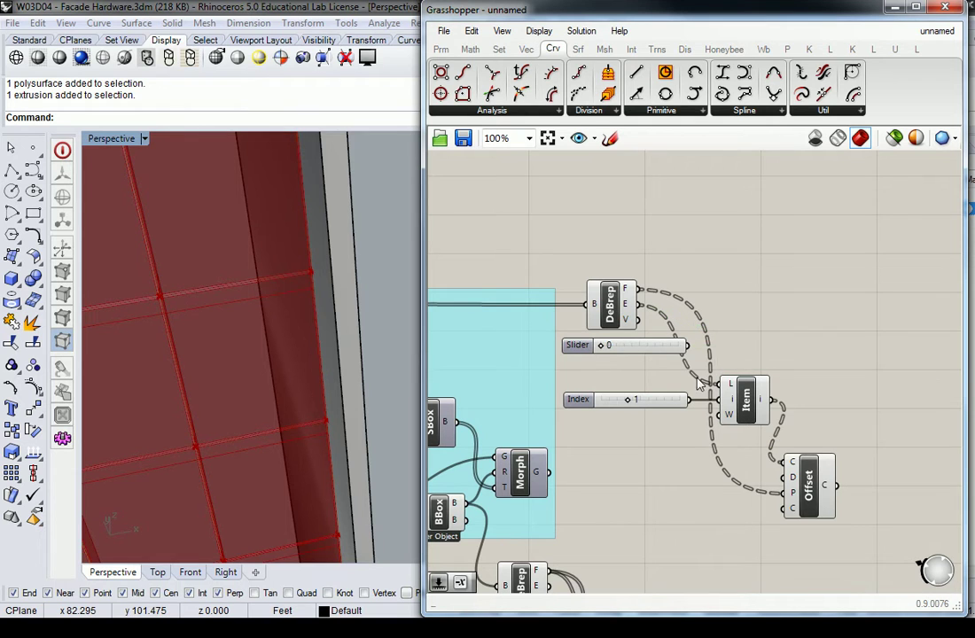
- Delete the unconnected slider set to 0 between the DeBrep component and the Index slider
{"action": "left_click", "coordinate": [640, 350]}
{"action": "key", "text": "Delete"}
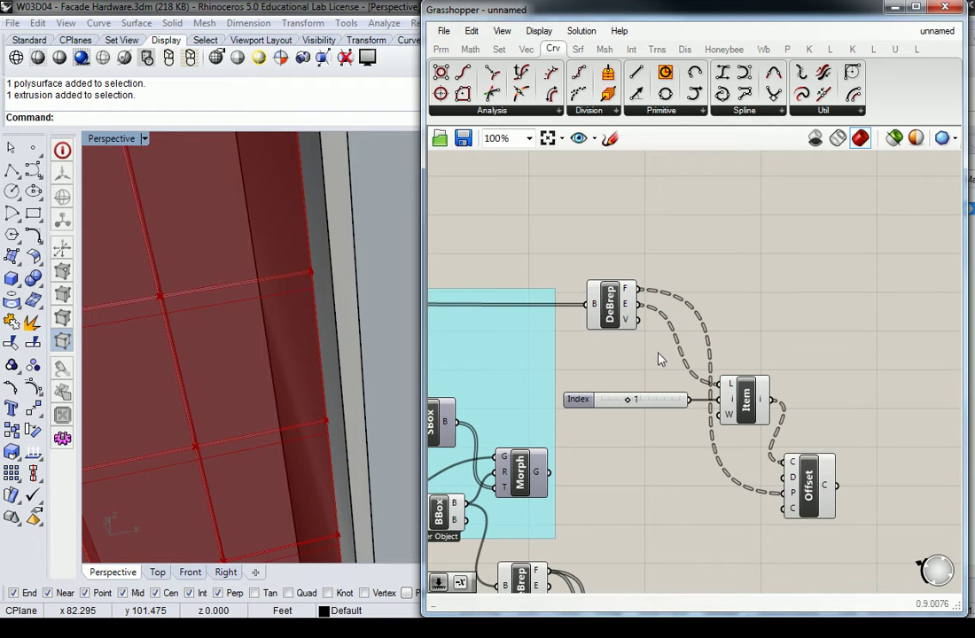
- Examine which facade panel edges the Item component picks, checking the base of the box and the full grid
{"action": "left_click", "coordinate": [745, 397]}
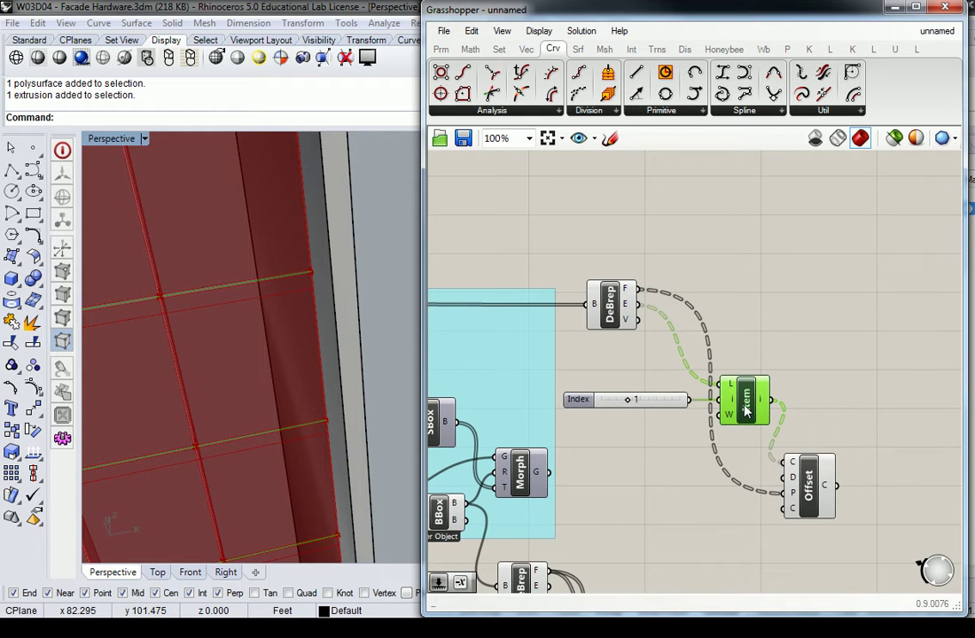
{"action": "right_click_drag", "start_coordinate": [240, 285], "coordinate": [247, 316]}
{"action": "scroll", "coordinate": [259, 287], "scroll_direction": "down", "scroll_amount": 5}
{"action": "scroll", "coordinate": [266, 312], "scroll_direction": "up", "scroll_amount": 2}
{"action": "scroll", "coordinate": [319, 465], "scroll_direction": "up", "scroll_amount": 6}
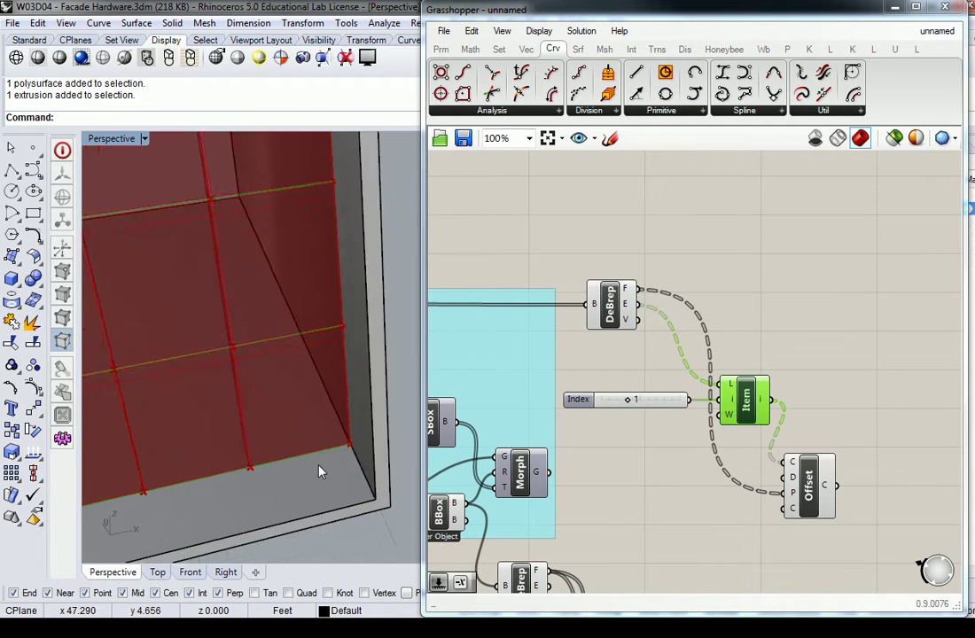
{"action": "scroll", "coordinate": [350, 243], "scroll_direction": "down", "scroll_amount": 3}
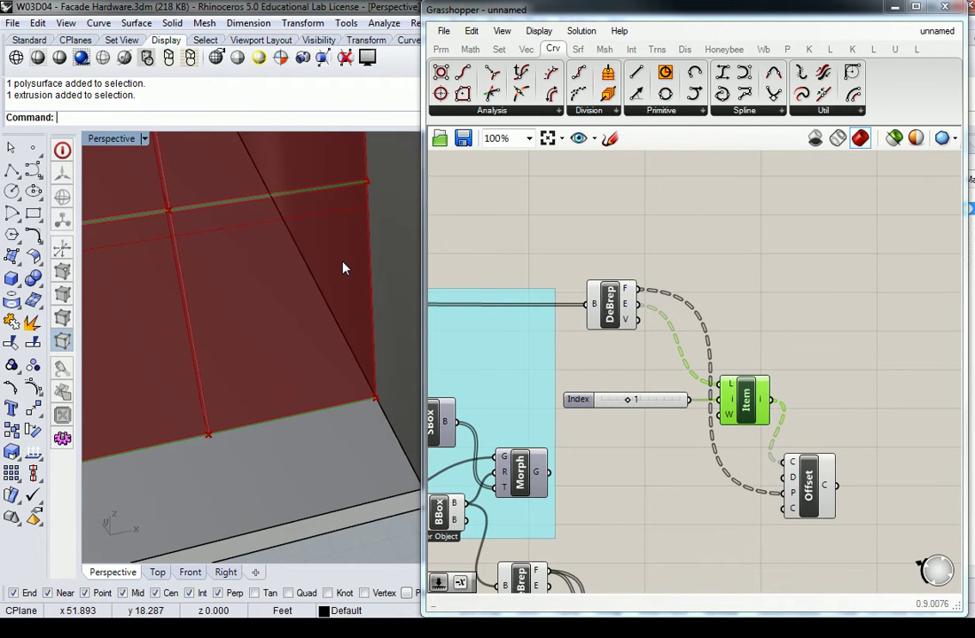
{"action": "scroll", "coordinate": [344, 270], "scroll_direction": "down", "scroll_amount": 4}
{"action": "scroll", "coordinate": [346, 330], "scroll_direction": "down", "scroll_amount": 5}
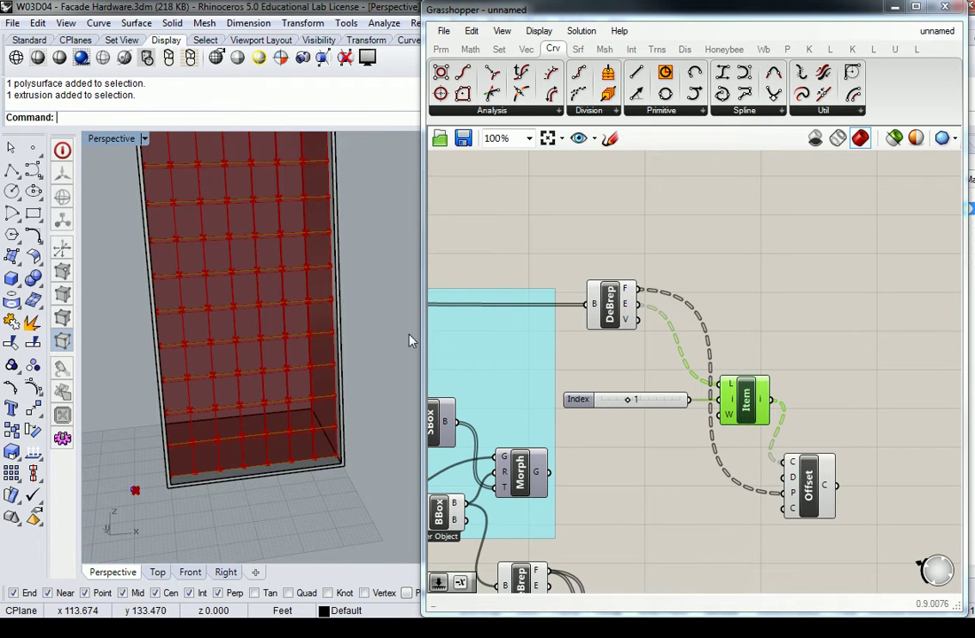
- Examine the picked Item edges and the Offset curves at the upper corner of the facade
{"action": "left_click", "coordinate": [623, 365]}
{"action": "left_click", "coordinate": [747, 394]}
{"action": "left_click", "coordinate": [747, 348]}
{"action": "scroll", "coordinate": [302, 253], "scroll_direction": "up", "scroll_amount": 8}
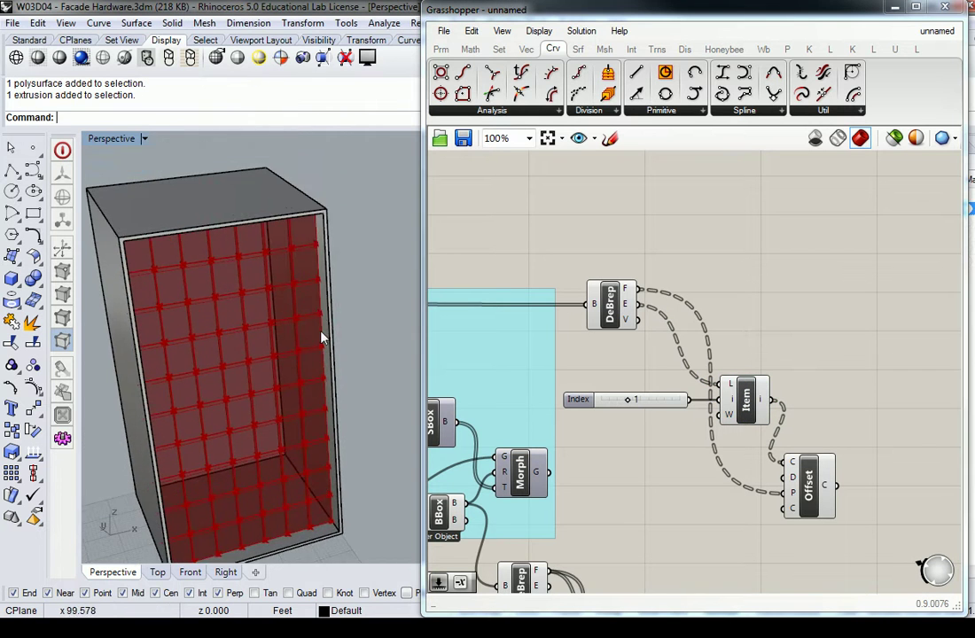
{"action": "scroll", "coordinate": [292, 354], "scroll_direction": "down", "scroll_amount": 5}
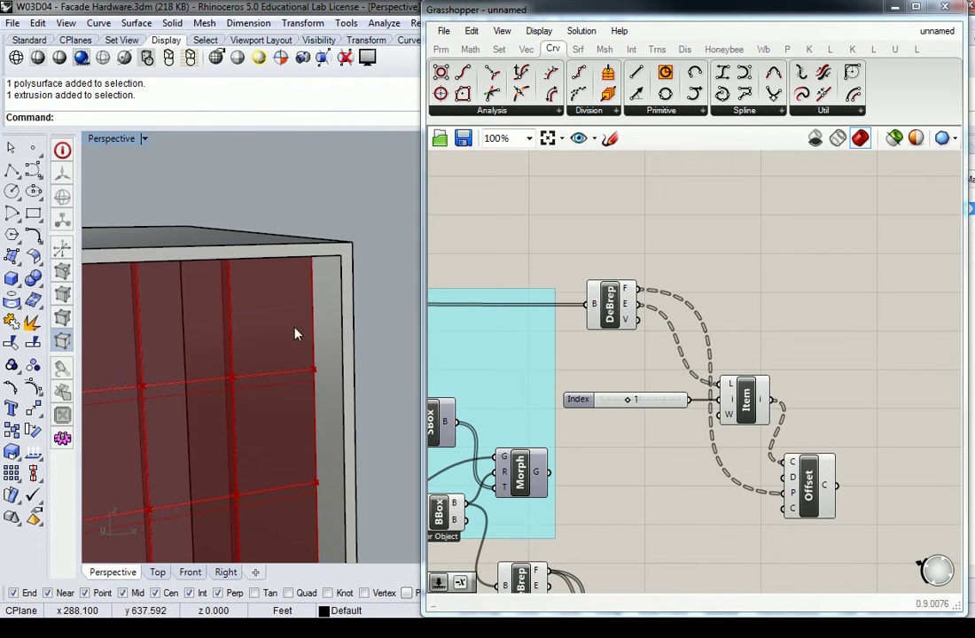
{"action": "right_click_drag", "start_coordinate": [735, 417], "coordinate": [764, 379]}
{"action": "scroll", "coordinate": [764, 379], "scroll_direction": "up", "scroll_amount": 1}
{"action": "scroll", "coordinate": [224, 354], "scroll_direction": "up", "scroll_amount": 4}
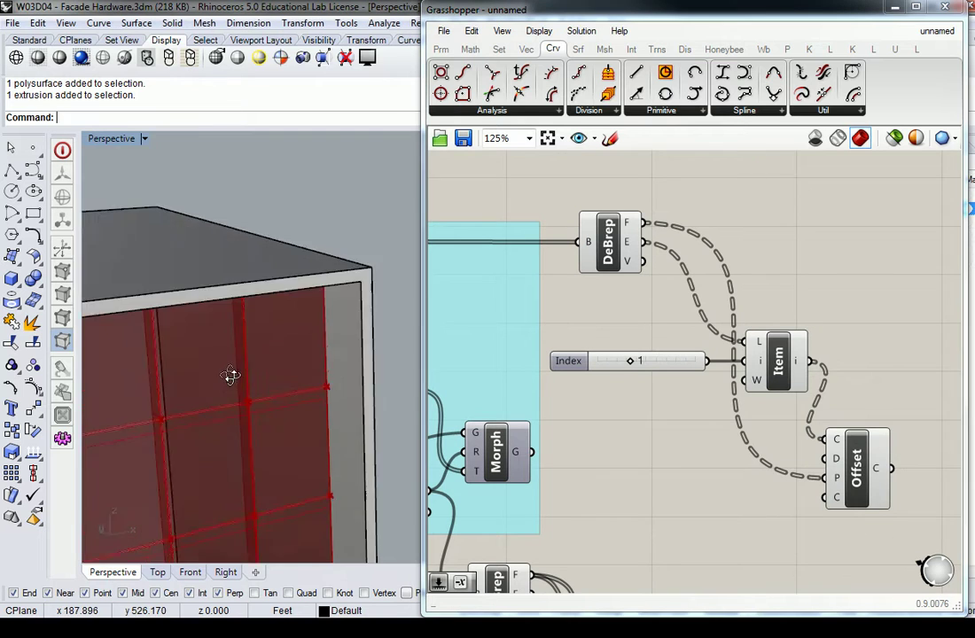
{"action": "left_click", "coordinate": [778, 355]}
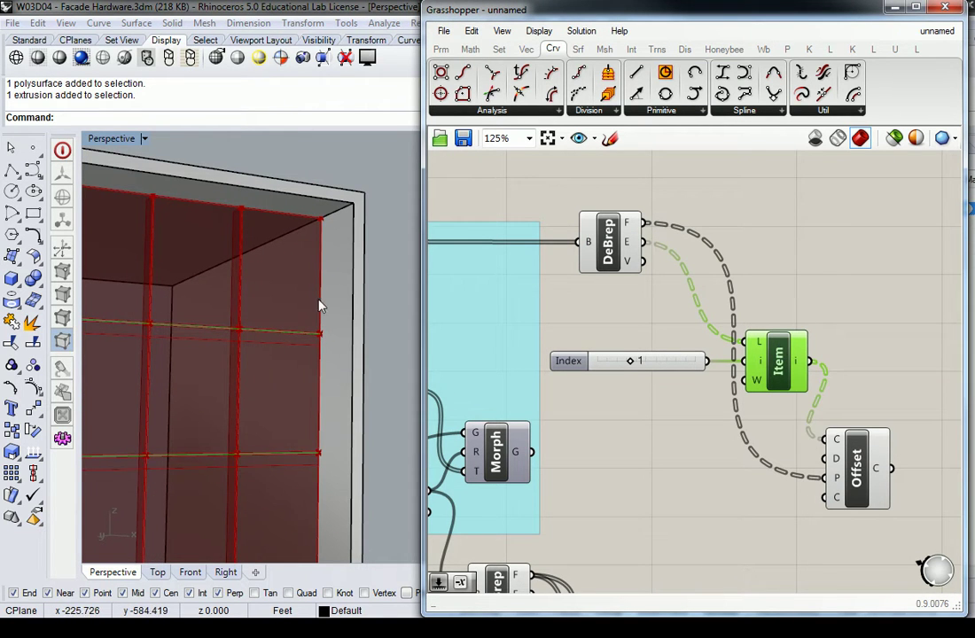
{"action": "right_click_drag", "start_coordinate": [300, 318], "coordinate": [312, 311]}
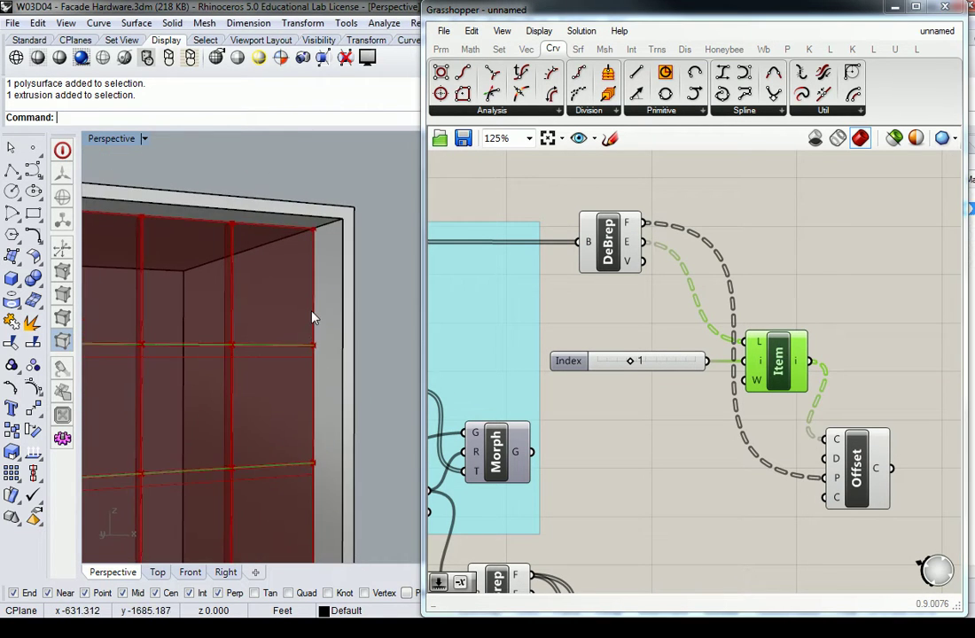
{"action": "left_click", "coordinate": [864, 475]}
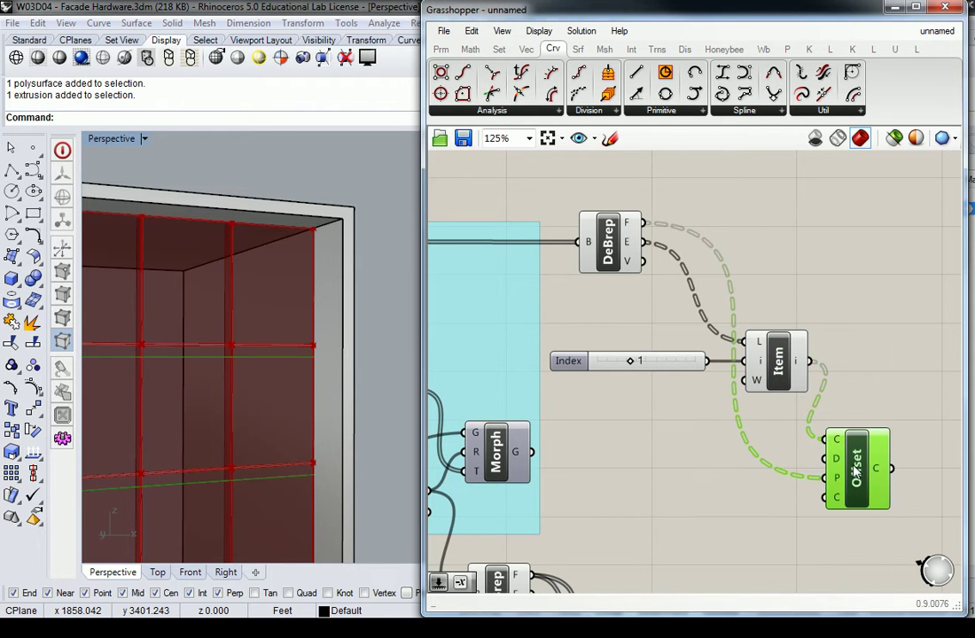
{"action": "right_click_drag", "start_coordinate": [863, 475], "coordinate": [890, 429]}
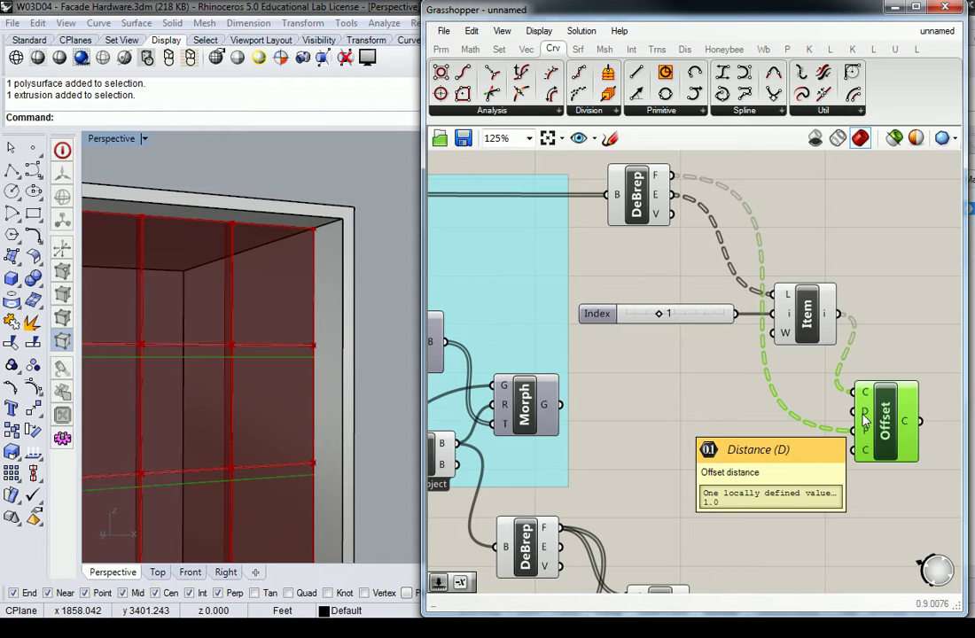
- Add a number slider starting at -5, connect it to the Offset component's Distance input and set it to -1
{"action": "double_click", "coordinate": [724, 410]}
{"action": "type", "text": "Subtraction"}
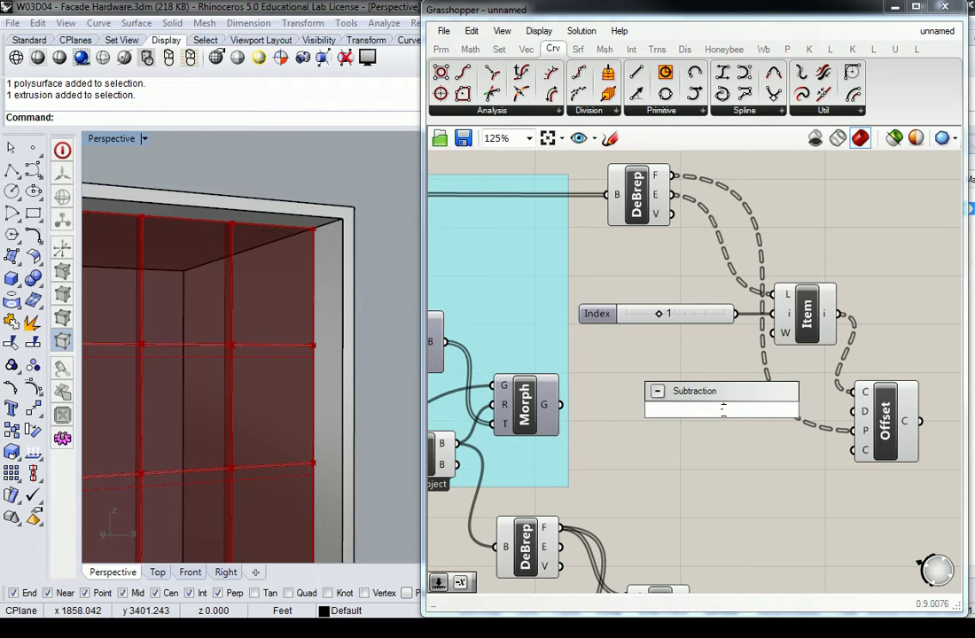
{"action": "type", "text": "5"}
{"action": "key", "text": "Return"}
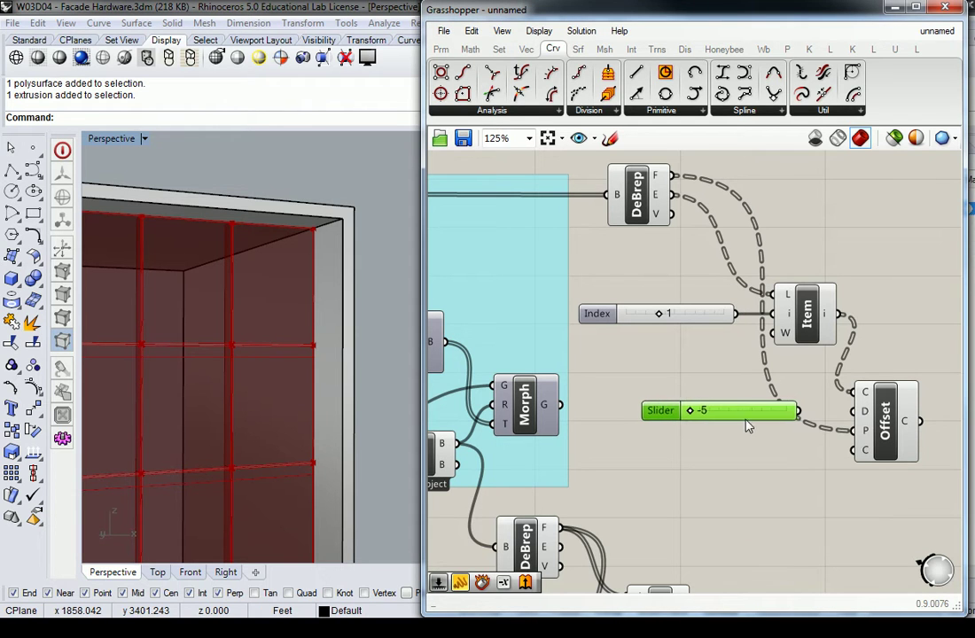
{"action": "left_click_drag", "start_coordinate": [802, 410], "coordinate": [866, 412]}
{"action": "left_click", "coordinate": [883, 425]}
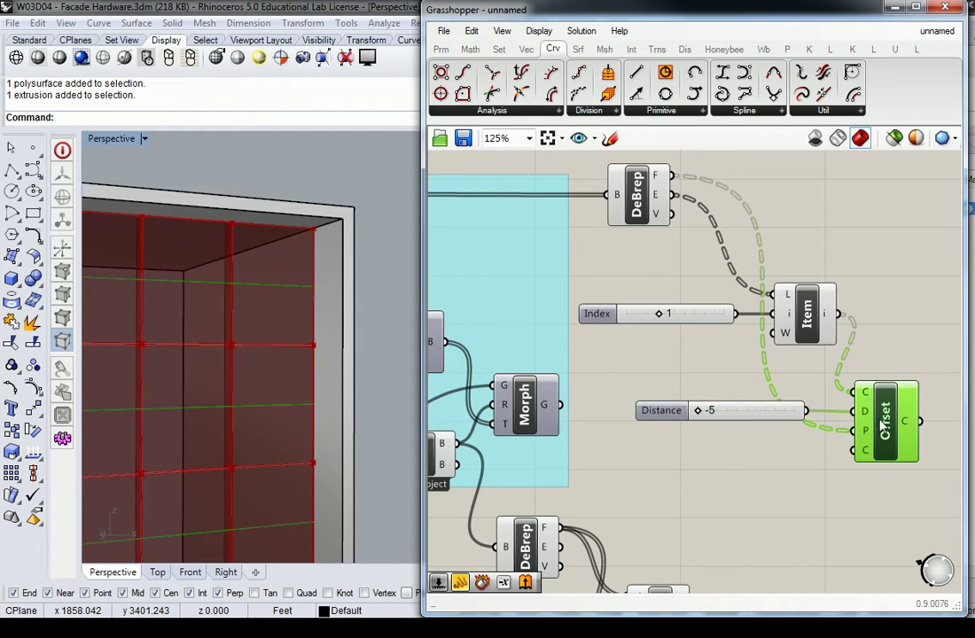
{"action": "left_click_drag", "start_coordinate": [698, 410], "coordinate": [740, 418]}
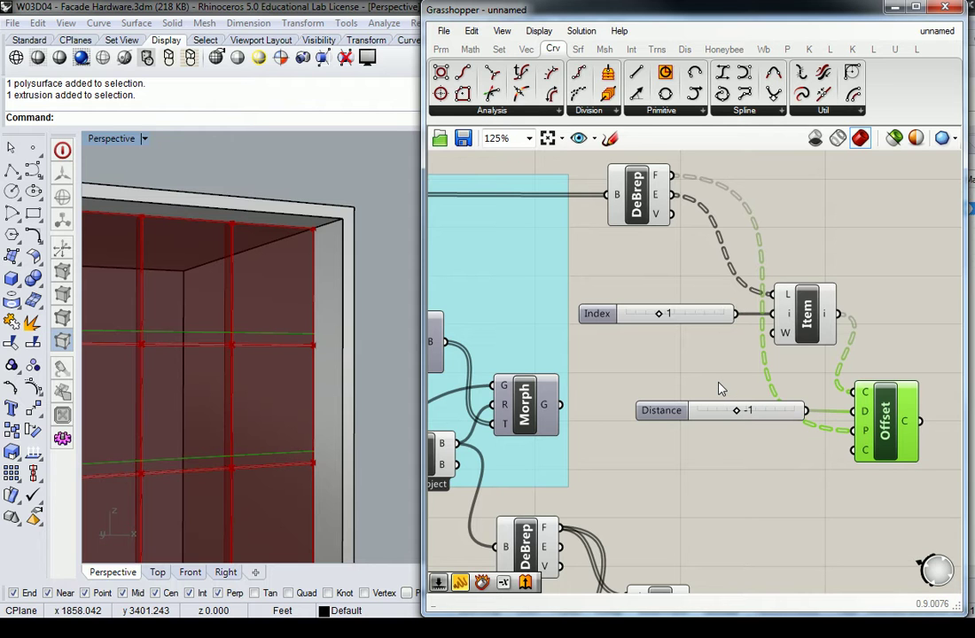
- Review the Width, Height and Depth/Length parameters and the preview of the Offset curves
{"action": "right_click_drag", "start_coordinate": [725, 372], "coordinate": [792, 406]}
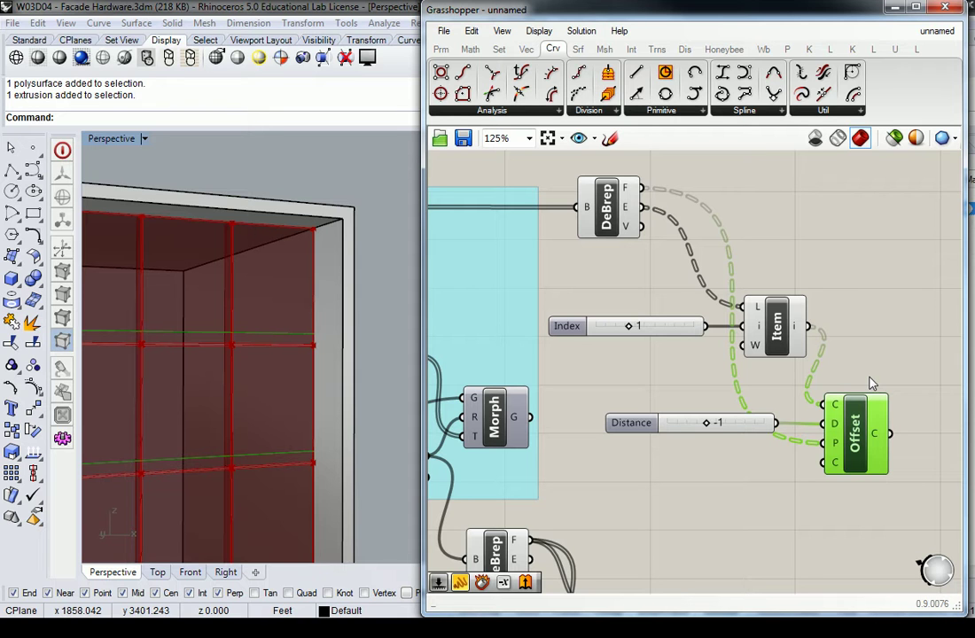
{"action": "scroll", "coordinate": [871, 383], "scroll_direction": "down", "scroll_amount": 4}
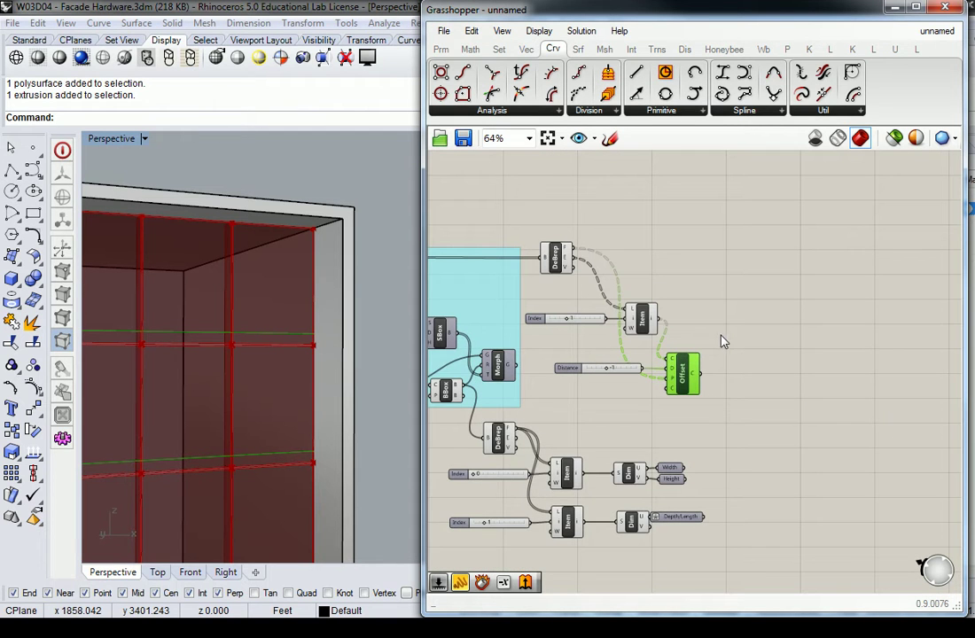
{"action": "right_click_drag", "start_coordinate": [714, 356], "coordinate": [666, 321]}
{"action": "right_click_drag", "start_coordinate": [585, 373], "coordinate": [717, 374]}
{"action": "left_click_drag", "start_coordinate": [817, 418], "coordinate": [759, 517]}
{"action": "left_click", "coordinate": [759, 481]}
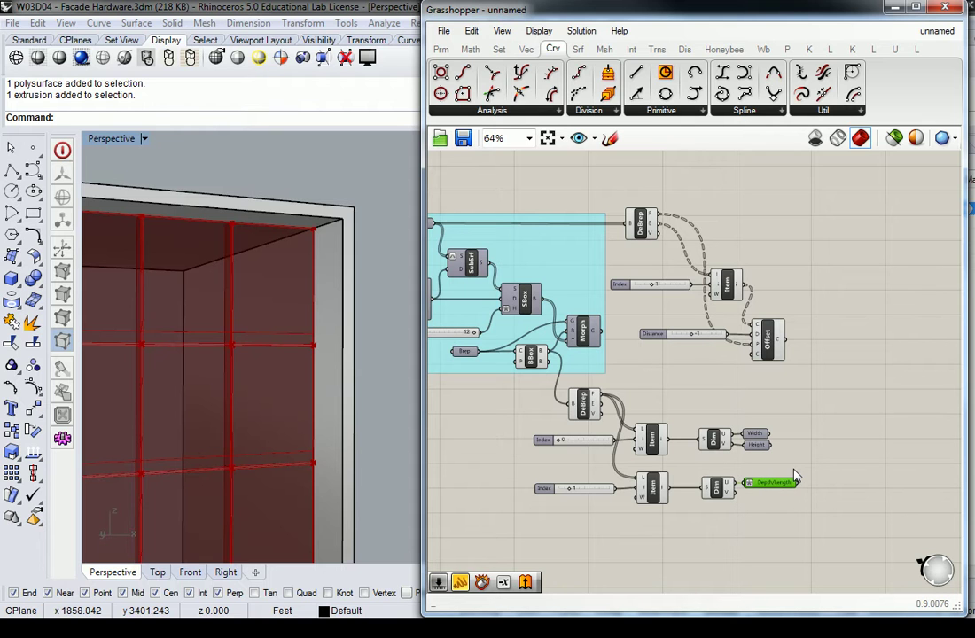
{"action": "left_click", "coordinate": [781, 430]}
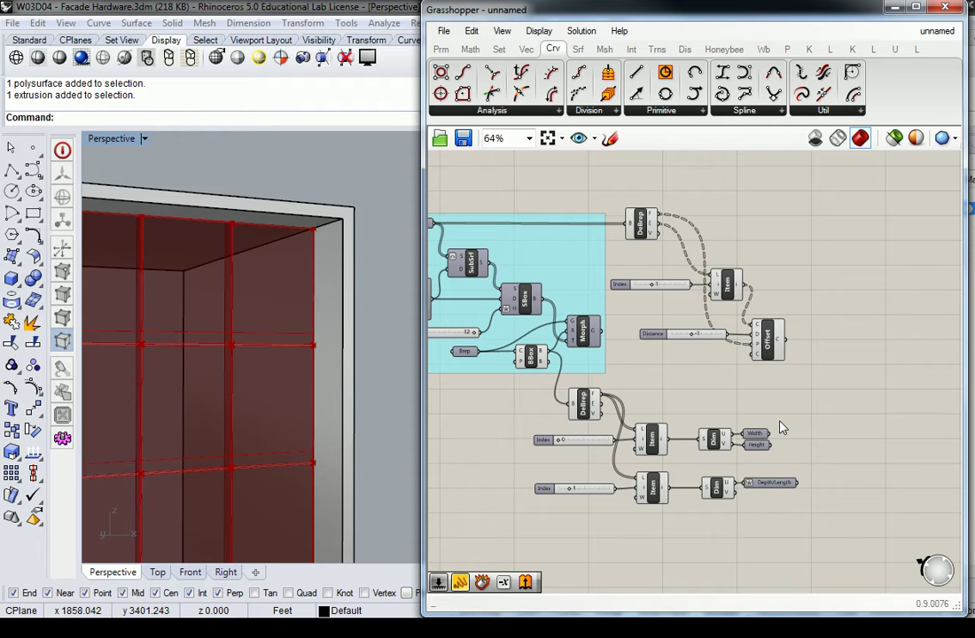
{"action": "left_click", "coordinate": [770, 350]}
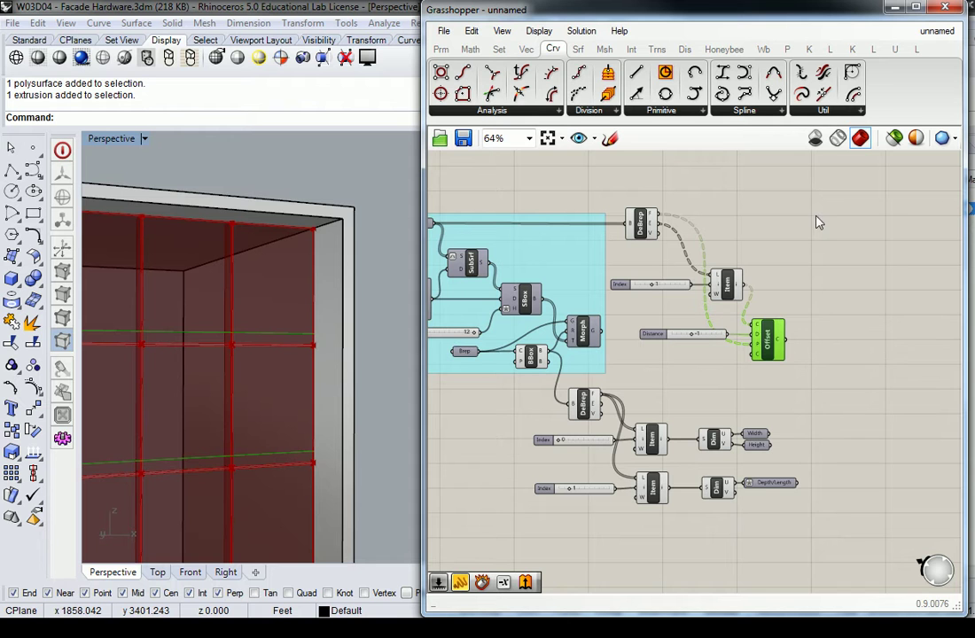
{"action": "left_click", "coordinate": [804, 311]}
{"action": "scroll", "coordinate": [776, 311], "scroll_direction": "up", "scroll_amount": 3}
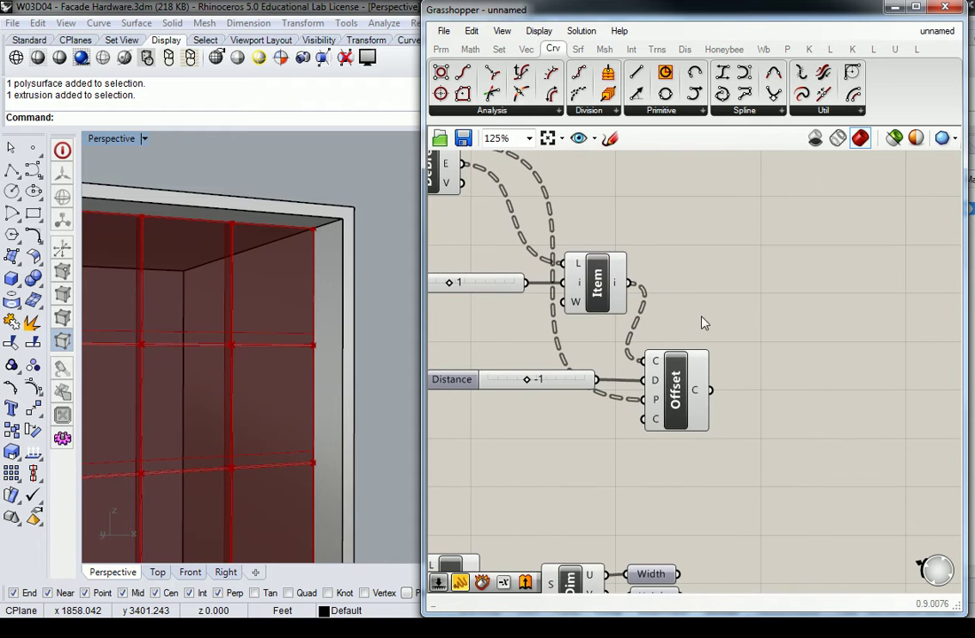
{"action": "left_click", "coordinate": [691, 377]}
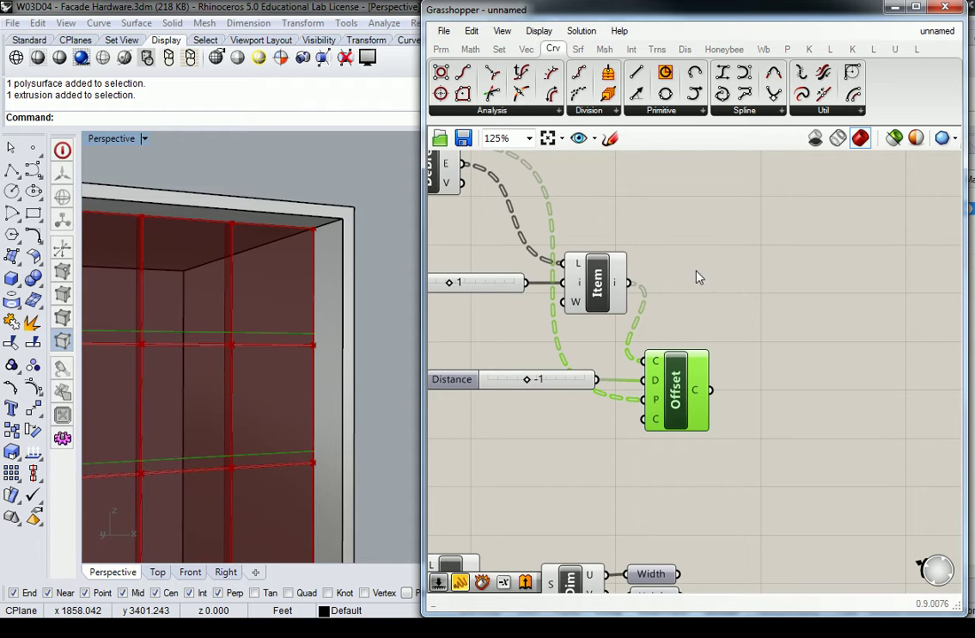
- Add an End Points component beyond Offset and label its group "Crv > Analsys"
{"action": "left_click", "coordinate": [524, 112]}
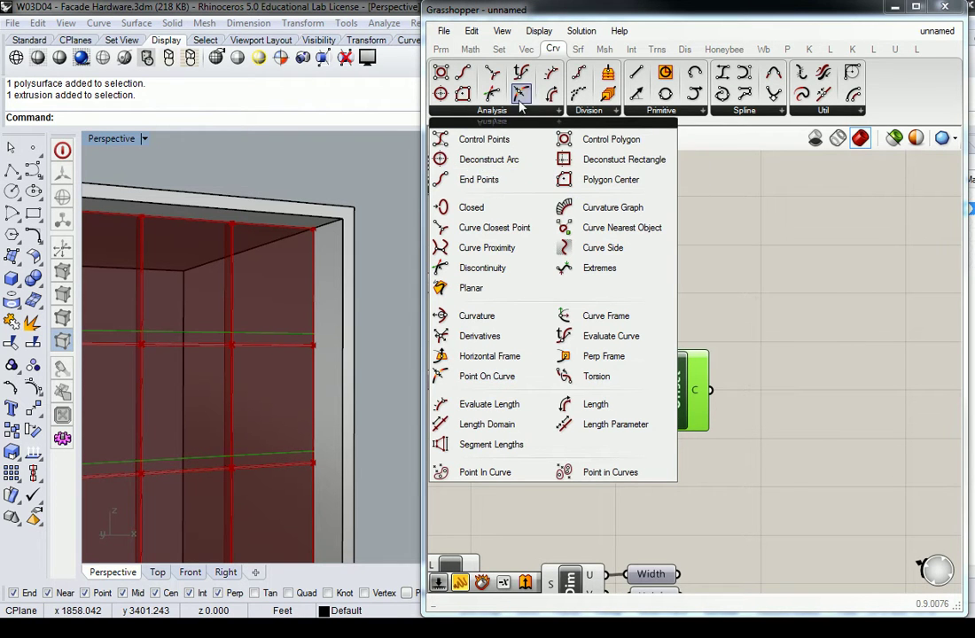
{"action": "left_click_drag", "start_coordinate": [448, 179], "coordinate": [777, 309]}
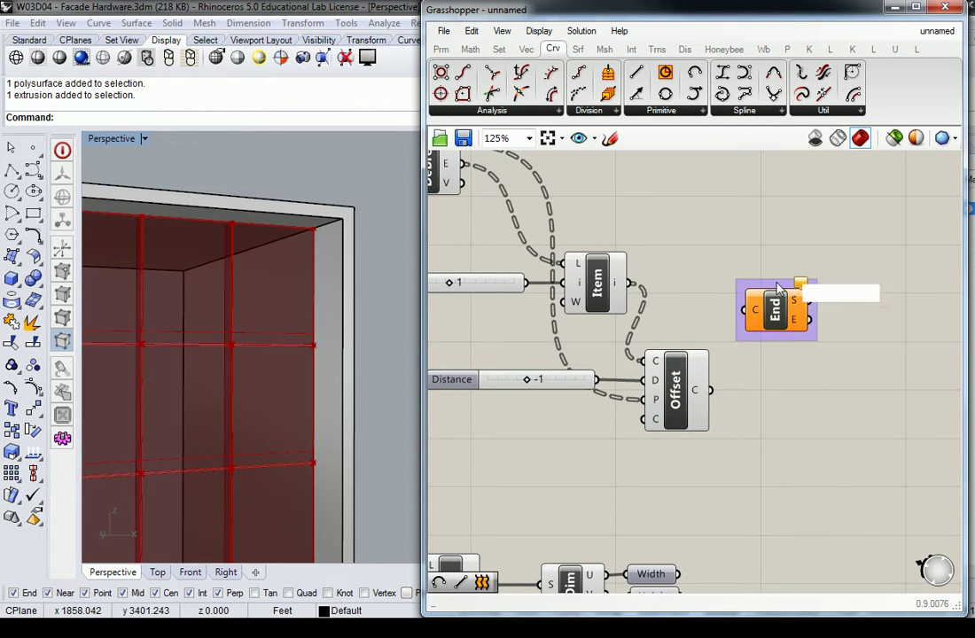
{"action": "right_click", "coordinate": [778, 289]}
{"action": "type", "text": "Crv > Analsys"}
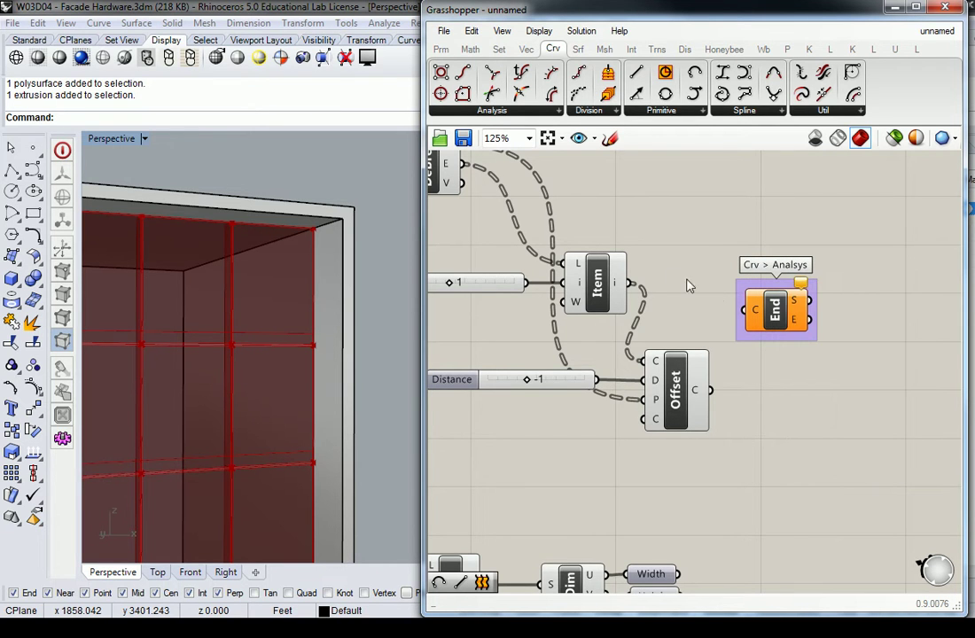
- Put the Offset component in its own group and label it "Crv > Util."
{"action": "scroll", "coordinate": [678, 281], "scroll_direction": "down", "scroll_amount": 1}
{"action": "right_click_drag", "start_coordinate": [701, 371], "coordinate": [727, 377]}
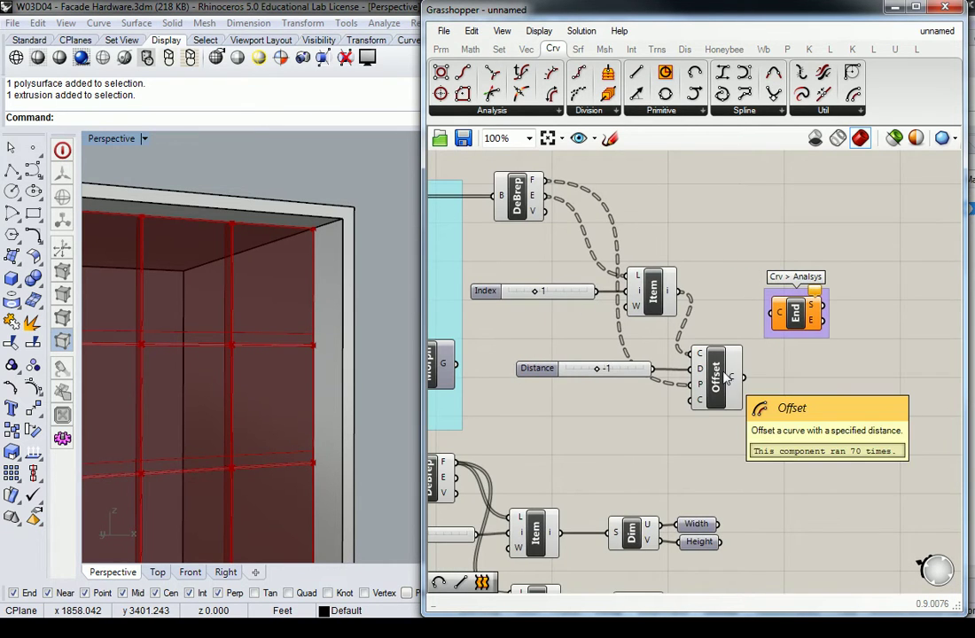
{"action": "left_click", "coordinate": [840, 112]}
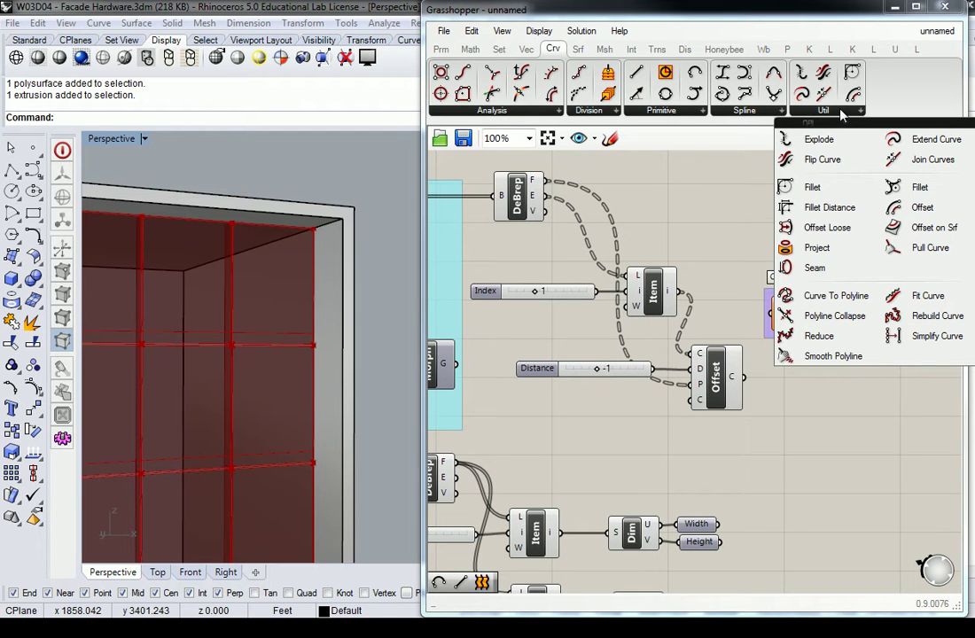
{"action": "left_click", "coordinate": [716, 377]}
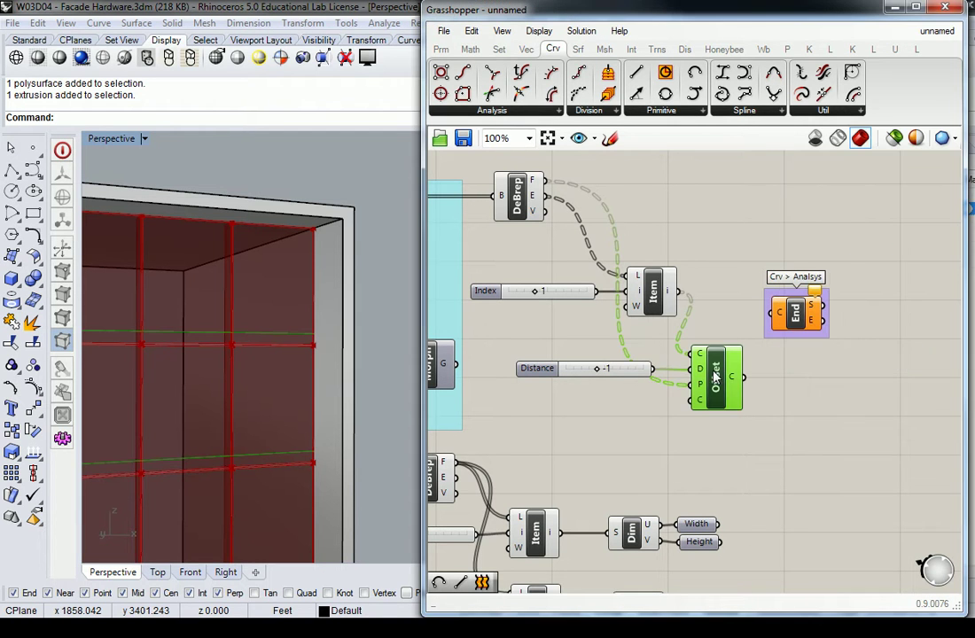
{"action": "key", "text": "ctrl+g"}
{"action": "right_click", "coordinate": [731, 343]}
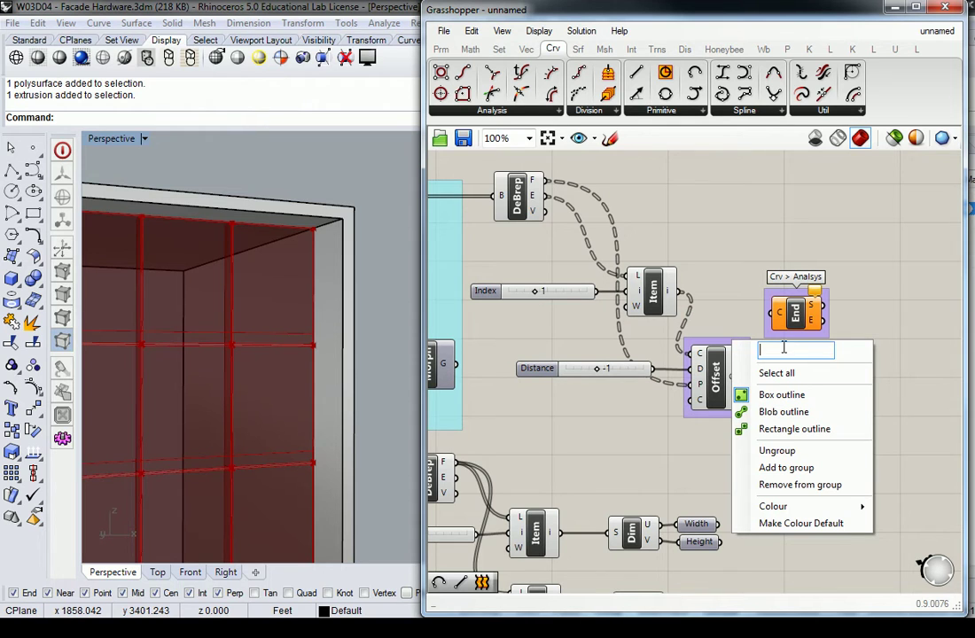
{"action": "type", "text": "Crv > Util."}
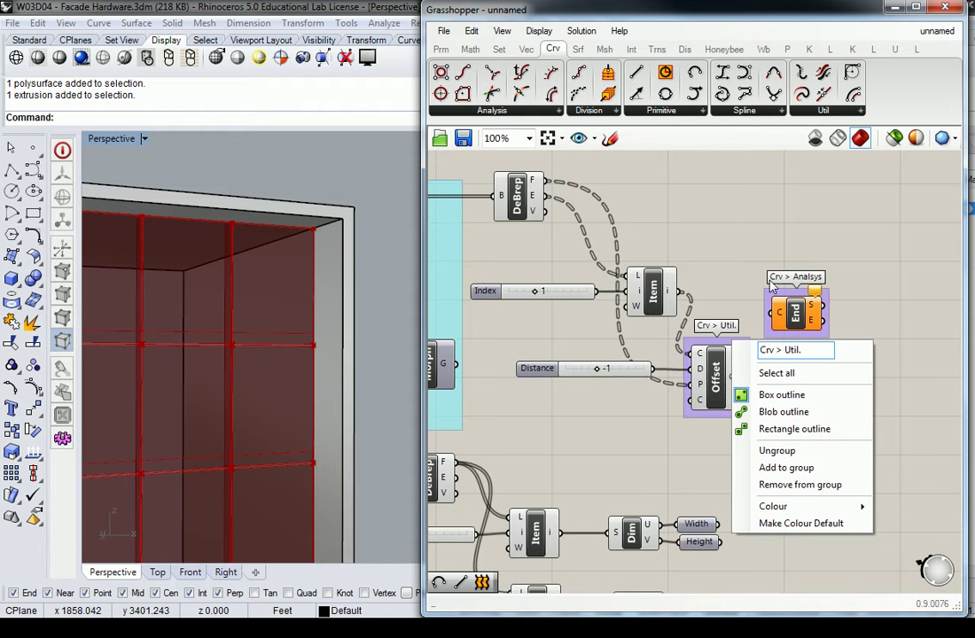
{"action": "key", "text": "Return"}
- Connect the Offset curve output to the End Points component's curve input and check the points in the viewport
{"action": "left_click_drag", "start_coordinate": [746, 376], "coordinate": [809, 321]}
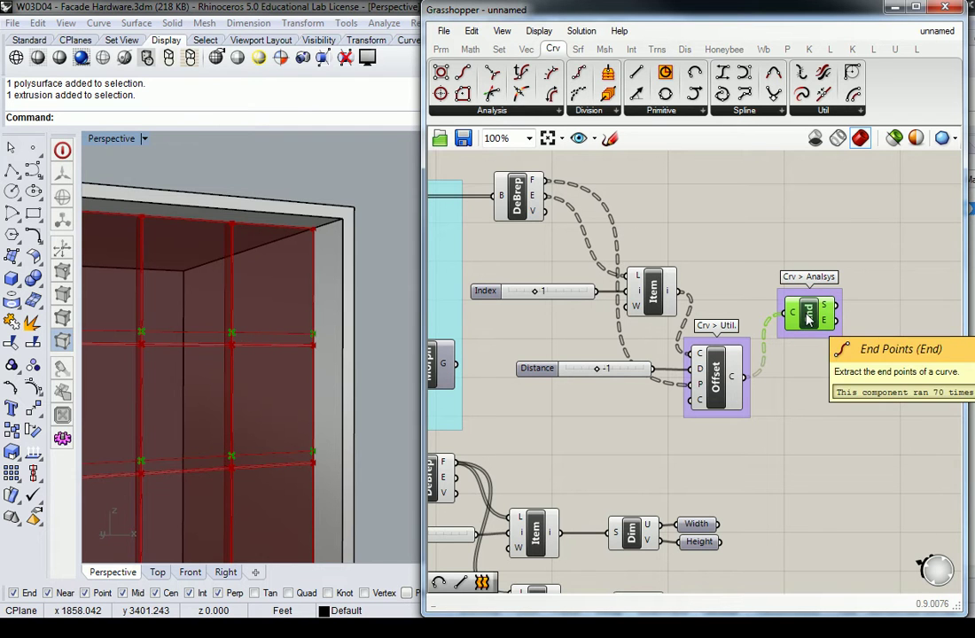
{"action": "scroll", "coordinate": [316, 354], "scroll_direction": "up", "scroll_amount": 5}
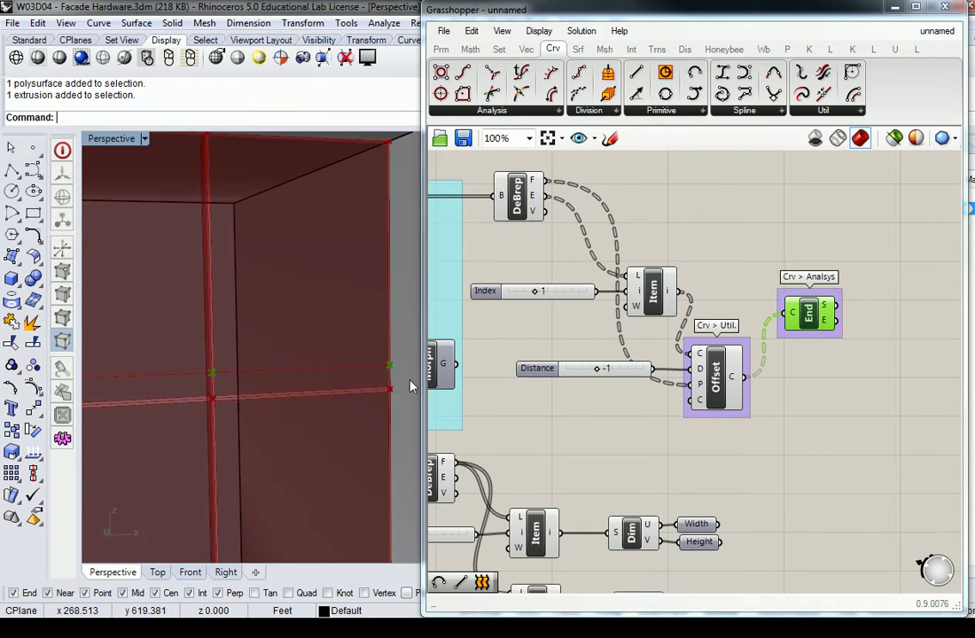
{"action": "left_click", "coordinate": [813, 388]}
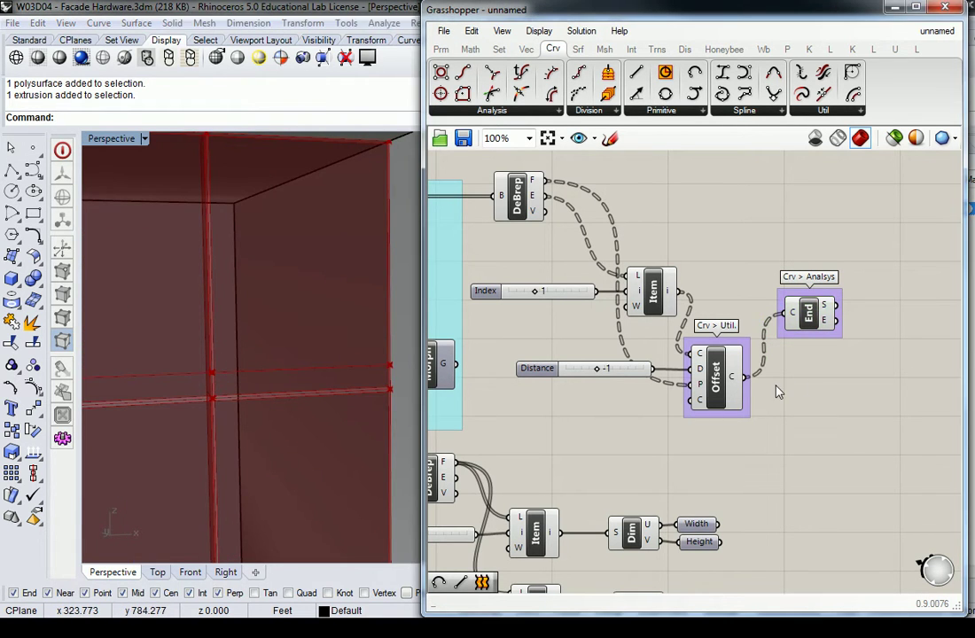
{"action": "right_click_drag", "start_coordinate": [755, 192], "coordinate": [693, 204]}
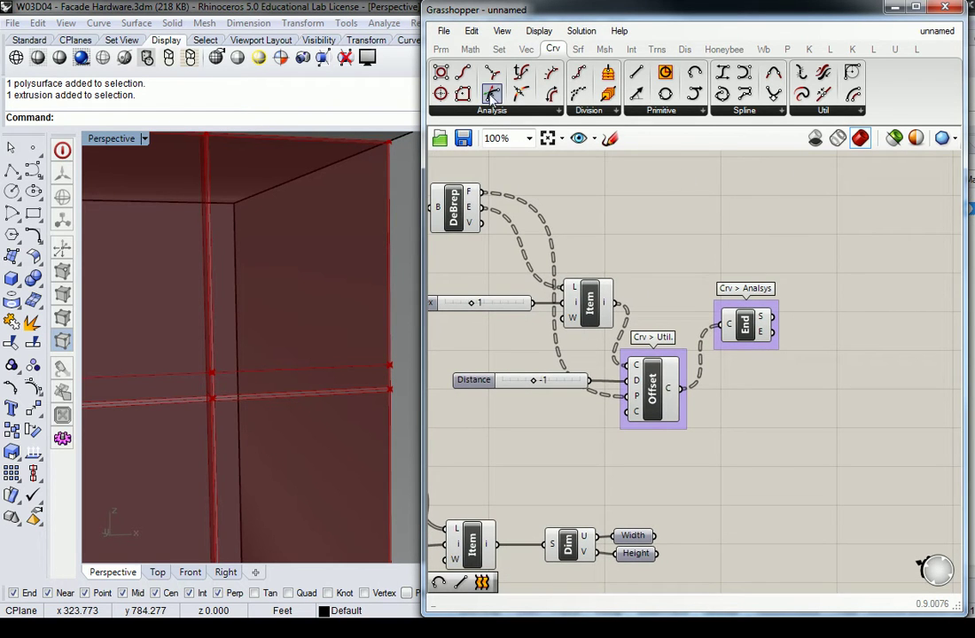
- Add an Evaluate Curve component beyond Offset and connect the Offset curve output to its curve input
{"action": "left_click", "coordinate": [512, 109]}
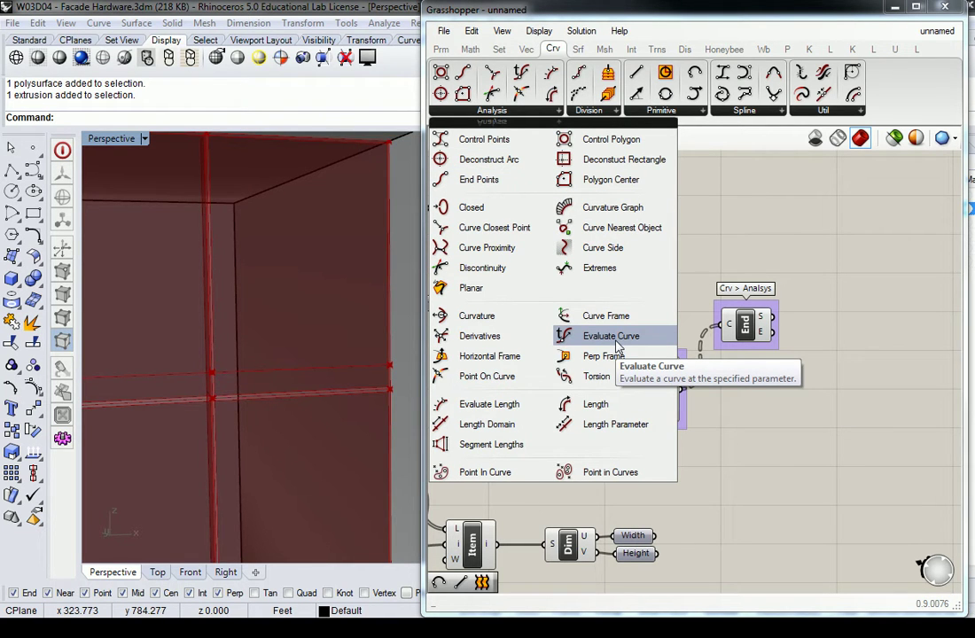
{"action": "left_click_drag", "start_coordinate": [622, 337], "coordinate": [871, 359]}
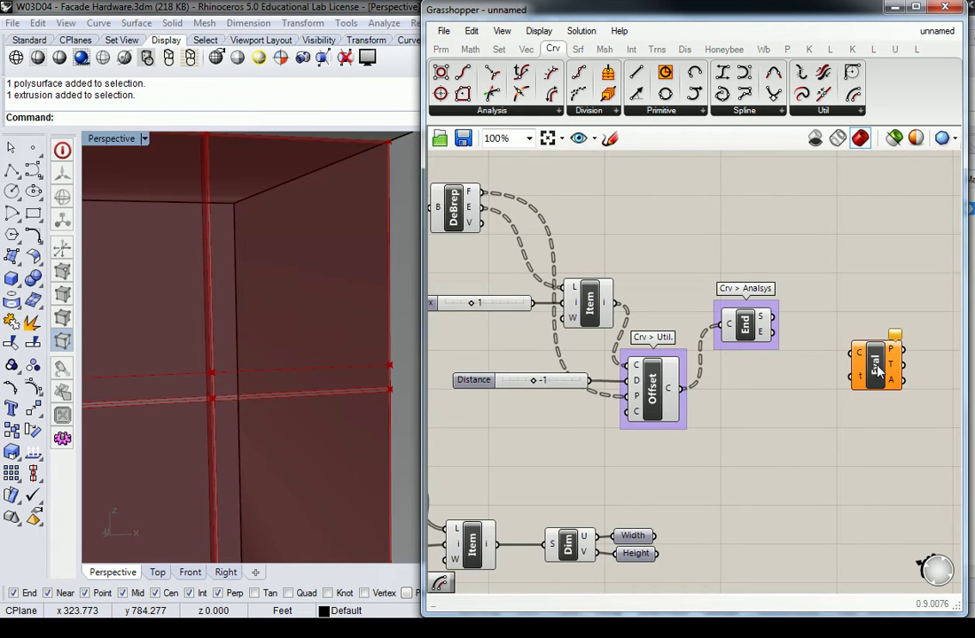
{"action": "right_click_drag", "start_coordinate": [858, 361], "coordinate": [769, 372]}
{"action": "left_click_drag", "start_coordinate": [788, 372], "coordinate": [755, 426]}
{"action": "left_click", "coordinate": [686, 442]}
{"action": "left_click", "coordinate": [370, 328]}
{"action": "scroll", "coordinate": [318, 324], "scroll_direction": "down", "scroll_amount": 5}
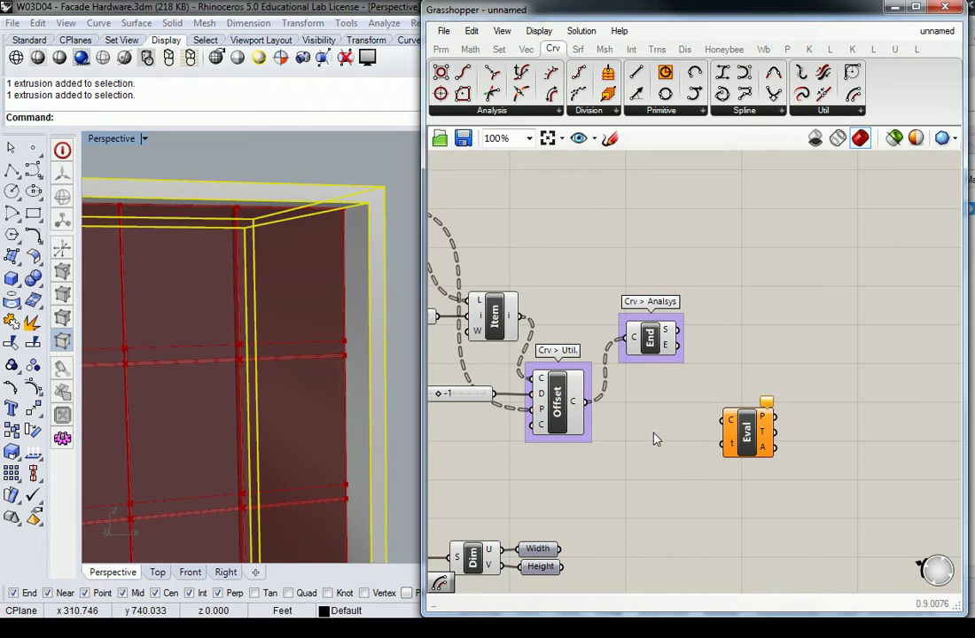
{"action": "left_click", "coordinate": [359, 150]}
{"action": "left_click_drag", "start_coordinate": [590, 409], "coordinate": [724, 419]}
{"action": "left_click_drag", "start_coordinate": [750, 436], "coordinate": [710, 451]}
{"action": "mouse_move", "coordinate": [690, 437]}
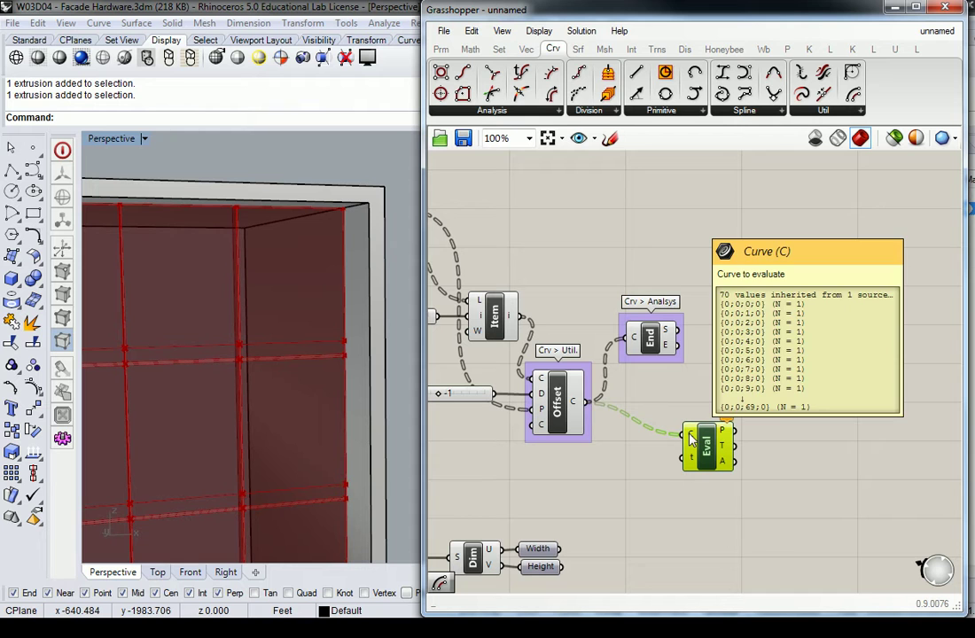
- Zoom to the pipe elbow hardware in the viewport and examine it inside its bounding box
{"action": "right_click_drag", "start_coordinate": [646, 475], "coordinate": [712, 281]}
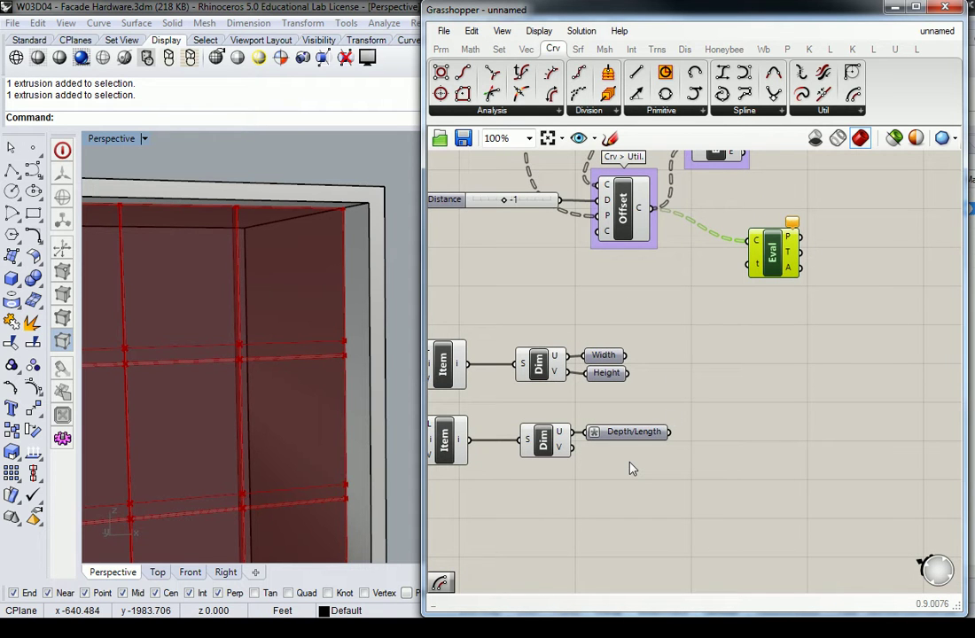
{"action": "scroll", "coordinate": [709, 328], "scroll_direction": "down", "scroll_amount": 5}
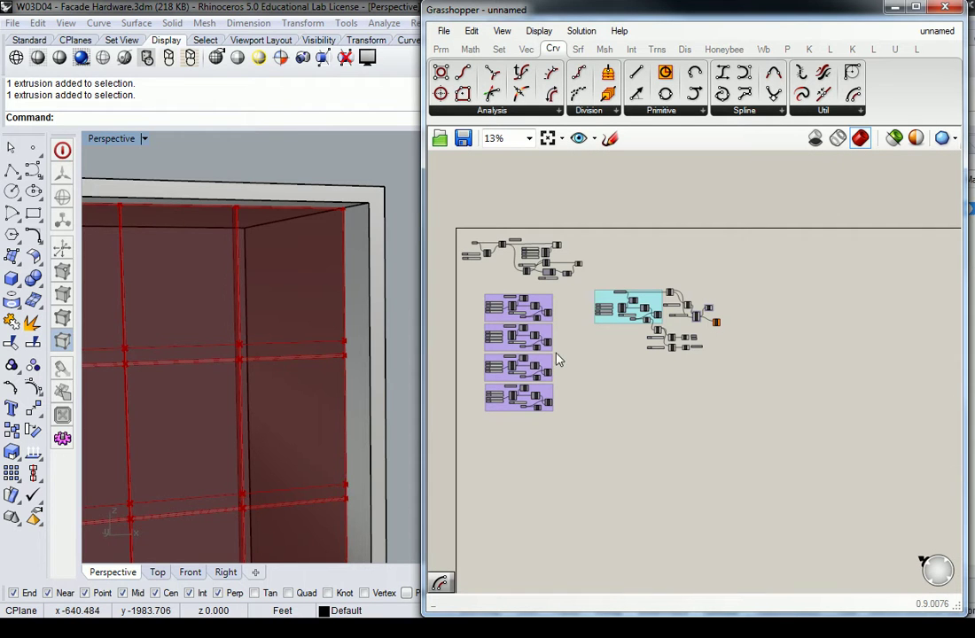
{"action": "scroll", "coordinate": [322, 161], "scroll_direction": "down", "scroll_amount": 6}
{"action": "right_click_drag", "start_coordinate": [249, 265], "coordinate": [331, 235]}
{"action": "scroll", "coordinate": [331, 235], "scroll_direction": "up", "scroll_amount": 4}
{"action": "left_click", "coordinate": [330, 253]}
{"action": "type", "text": "zs"}
{"action": "key", "text": "Return"}
{"action": "right_click_drag", "start_coordinate": [207, 341], "coordinate": [238, 327]}
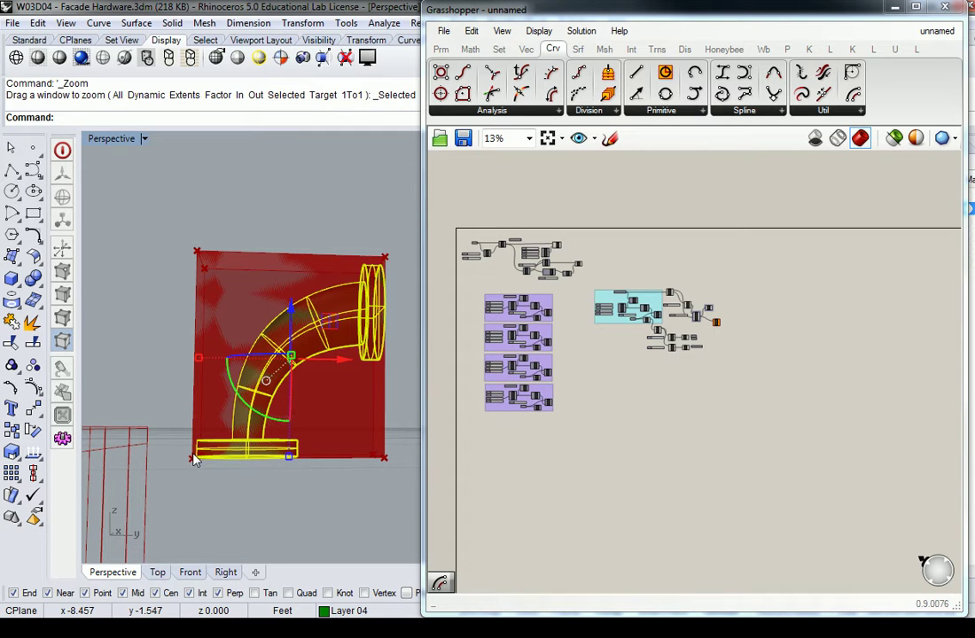
{"action": "right_click_drag", "start_coordinate": [196, 459], "coordinate": [301, 506]}
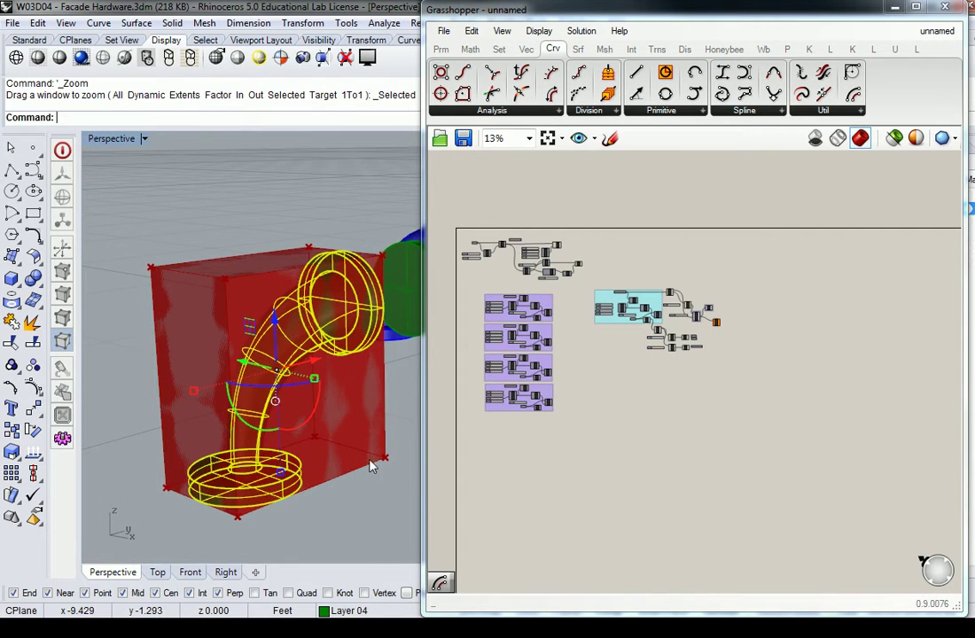
- Trace the Depth/Length parameter back through its Dimensions and List Item components and check the matching face of the bounding box
{"action": "scroll", "coordinate": [709, 372], "scroll_direction": "up", "scroll_amount": 5}
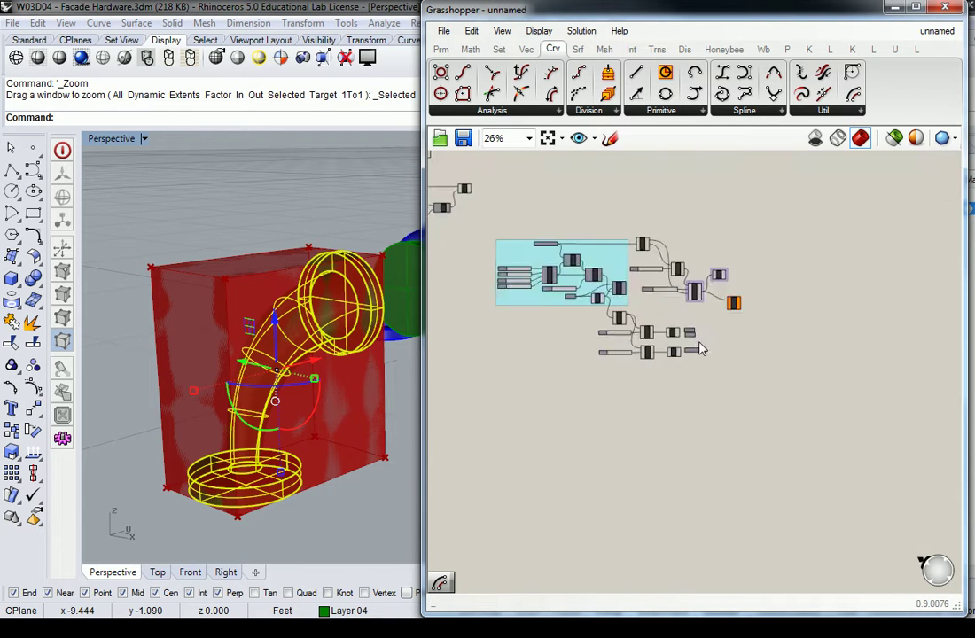
{"action": "scroll", "coordinate": [696, 366], "scroll_direction": "up", "scroll_amount": 2}
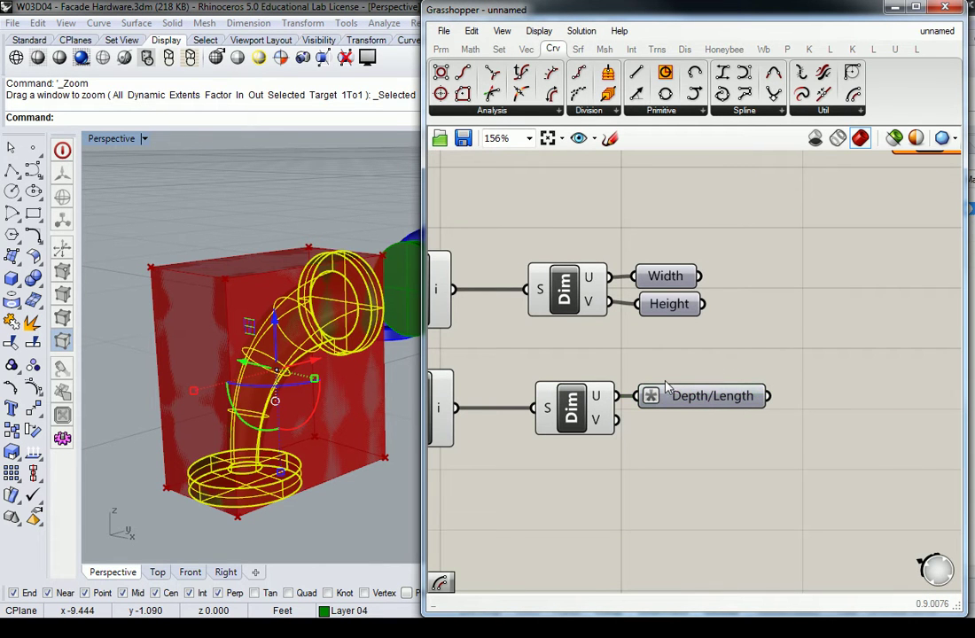
{"action": "right_click", "coordinate": [695, 398]}
{"action": "right_click", "coordinate": [686, 398]}
{"action": "mouse_move", "coordinate": [736, 344]}
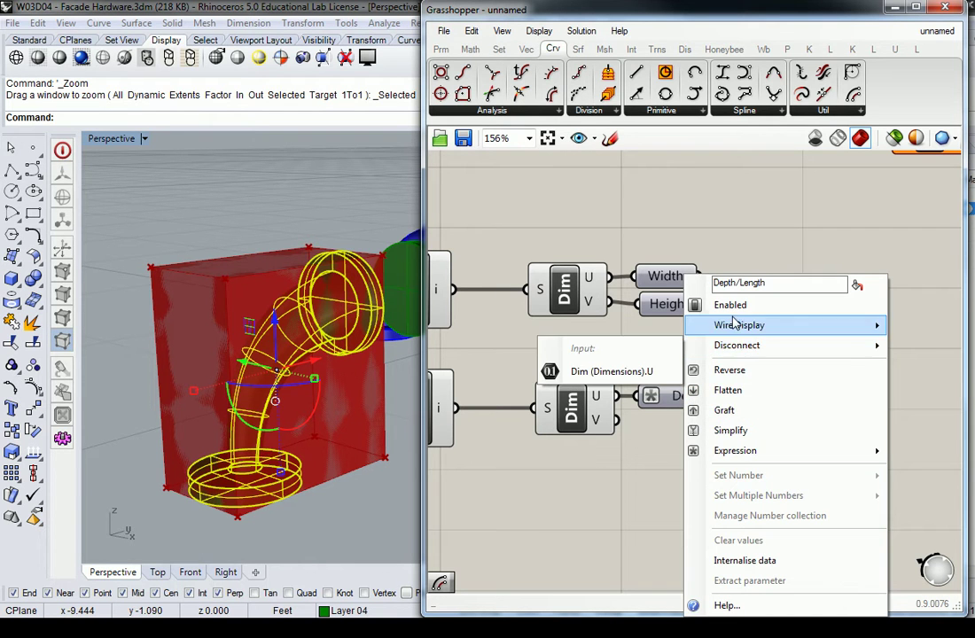
{"action": "left_click", "coordinate": [612, 371]}
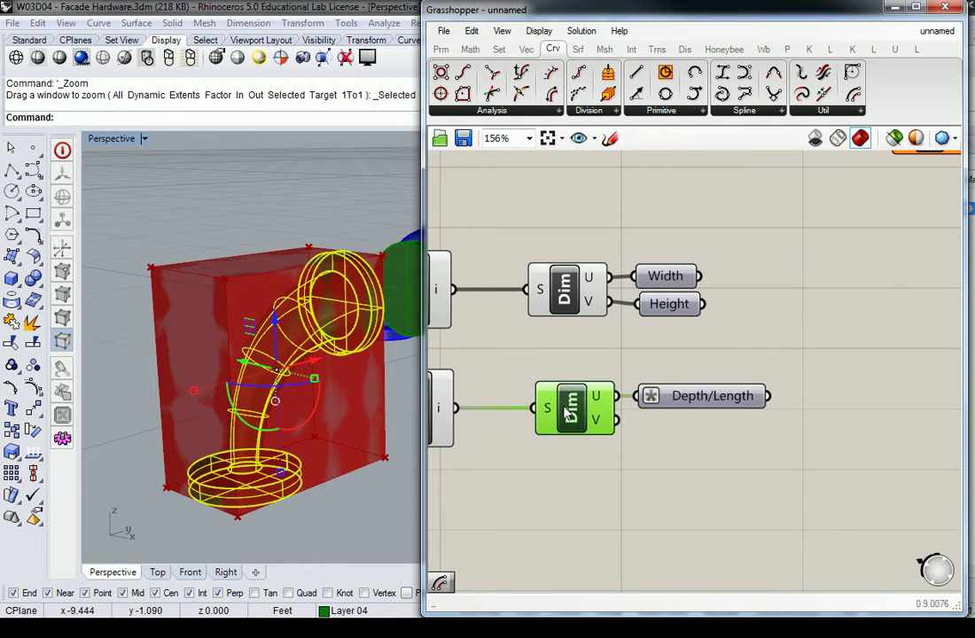
{"action": "left_click", "coordinate": [233, 216]}
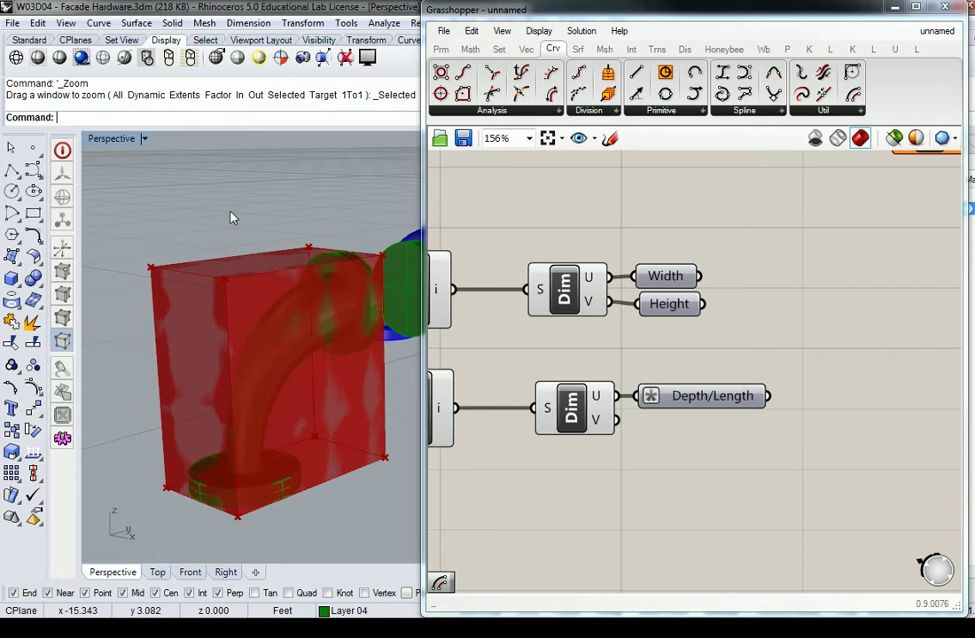
{"action": "left_click", "coordinate": [567, 403]}
{"action": "scroll", "coordinate": [567, 404], "scroll_direction": "down", "scroll_amount": 4}
{"action": "scroll", "coordinate": [621, 290], "scroll_direction": "up", "scroll_amount": 1}
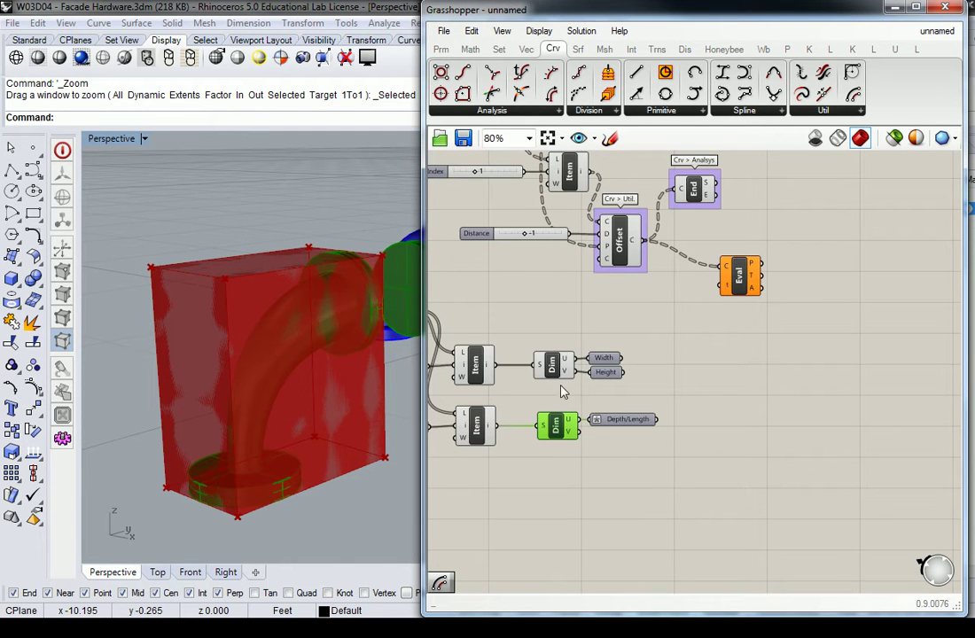
{"action": "right_click_drag", "start_coordinate": [581, 402], "coordinate": [679, 395]}
{"action": "left_click", "coordinate": [576, 420]}
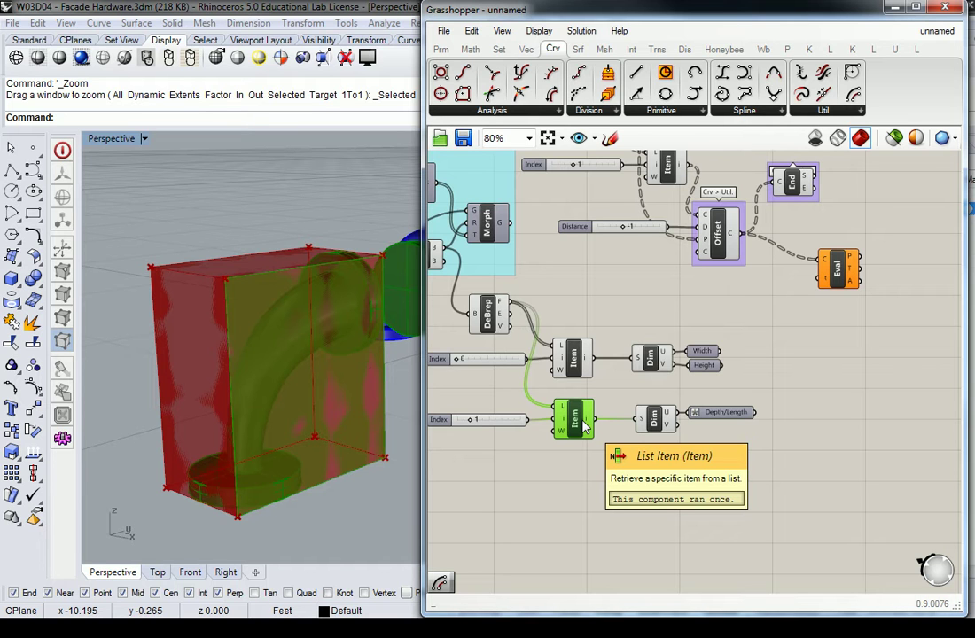
{"action": "left_click", "coordinate": [803, 358]}
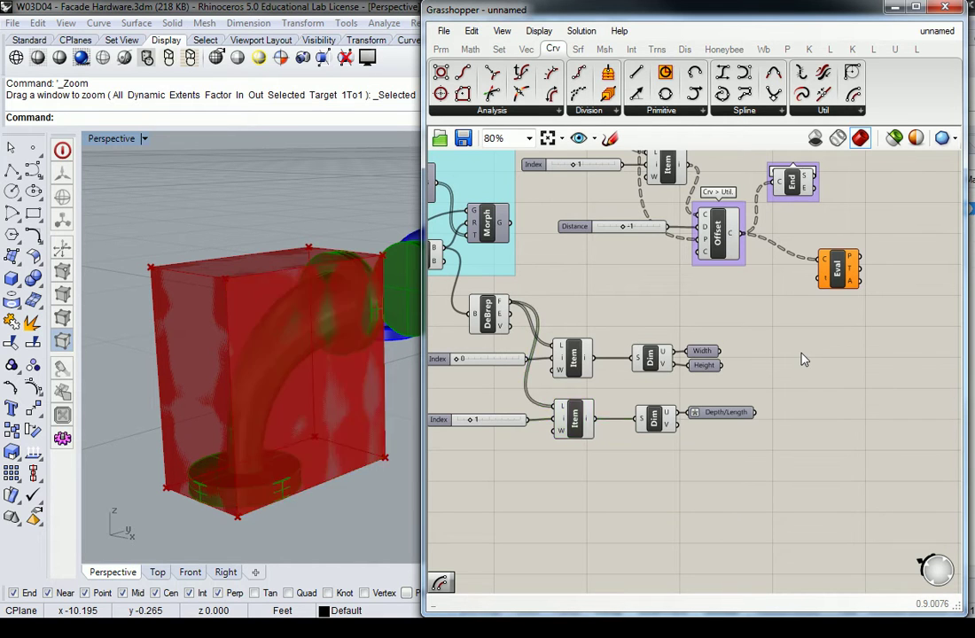
- Connect the Depth/Length parameter to the Evaluate Curve component's t input and check the evaluated points on the facade
{"action": "right_click_drag", "start_coordinate": [803, 359], "coordinate": [772, 396]}
{"action": "left_click_drag", "start_coordinate": [734, 446], "coordinate": [806, 319]}
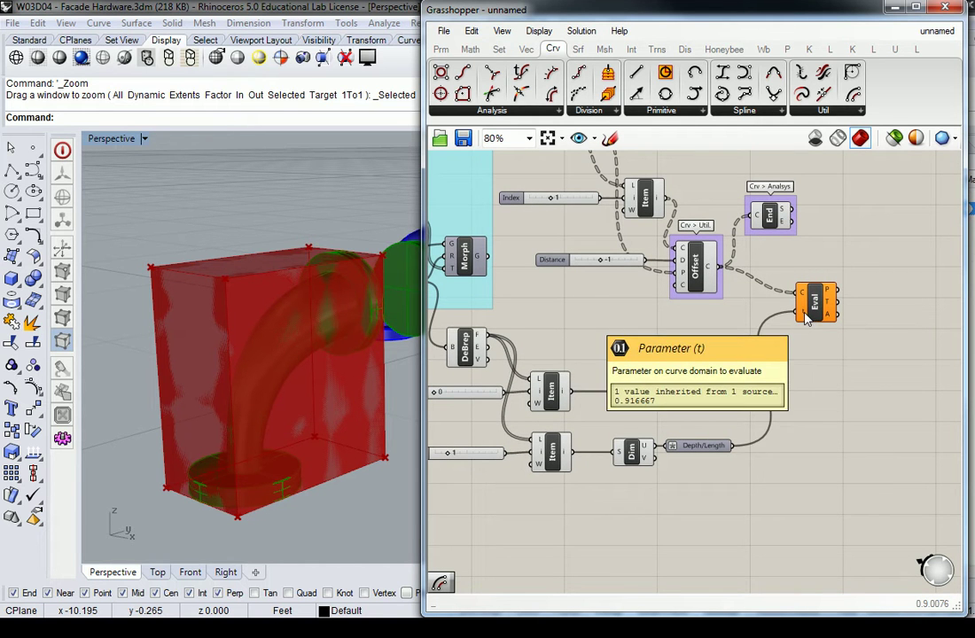
{"action": "scroll", "coordinate": [313, 173], "scroll_direction": "down", "scroll_amount": 10}
{"action": "scroll", "coordinate": [233, 315], "scroll_direction": "up", "scroll_amount": 10}
{"action": "scroll", "coordinate": [293, 321], "scroll_direction": "up", "scroll_amount": 8}
{"action": "scroll", "coordinate": [308, 310], "scroll_direction": "up", "scroll_amount": 2}
{"action": "scroll", "coordinate": [266, 323], "scroll_direction": "down", "scroll_amount": 5}
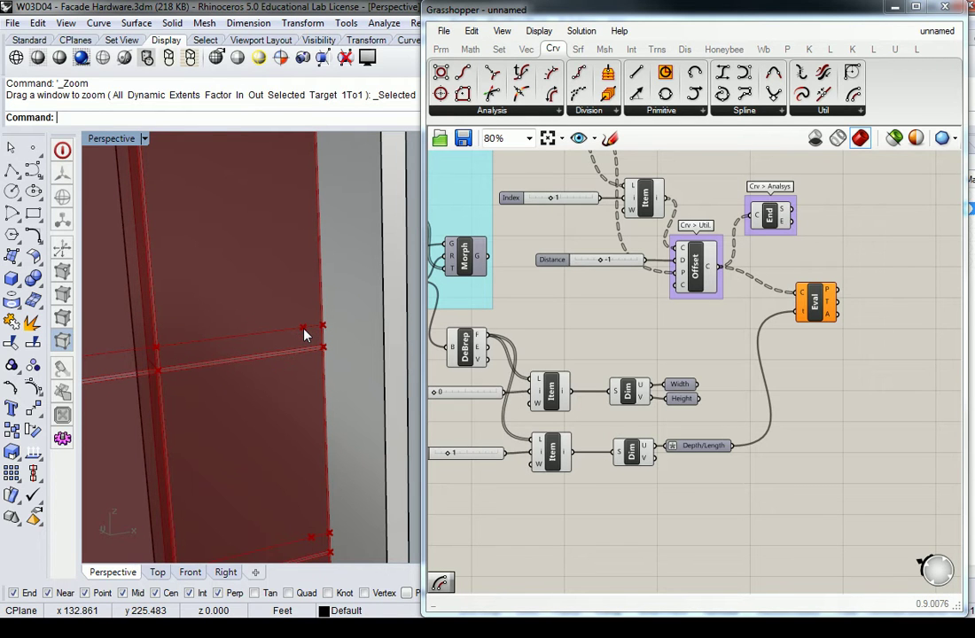
{"action": "left_click", "coordinate": [815, 301]}
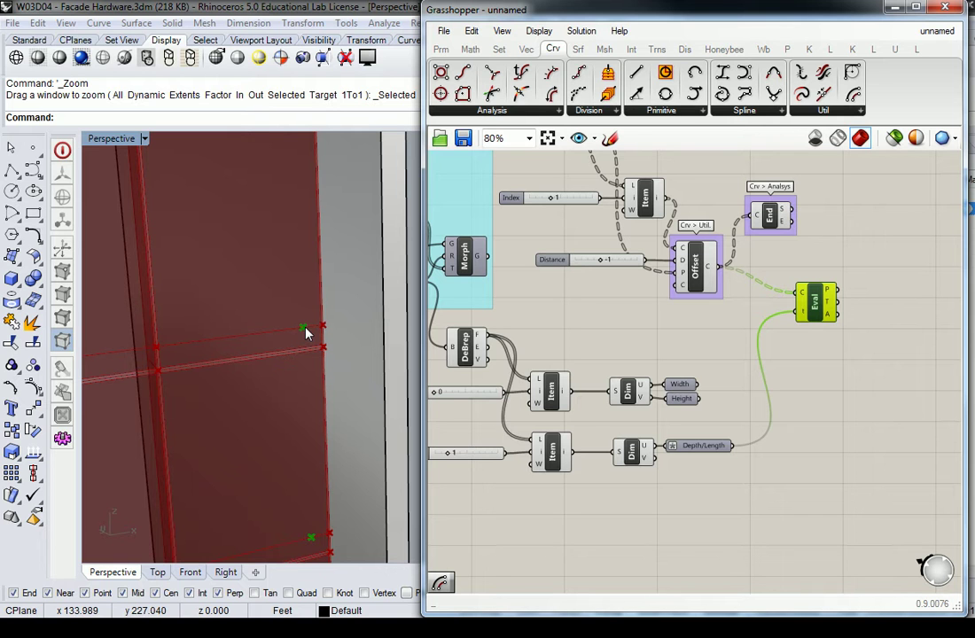
{"action": "left_click", "coordinate": [838, 271]}
- Read the Evaluate Curve component's warning and examine the evaluated points along the offset curves across the facade panels
{"action": "scroll", "coordinate": [833, 275], "scroll_direction": "up", "scroll_amount": 6}
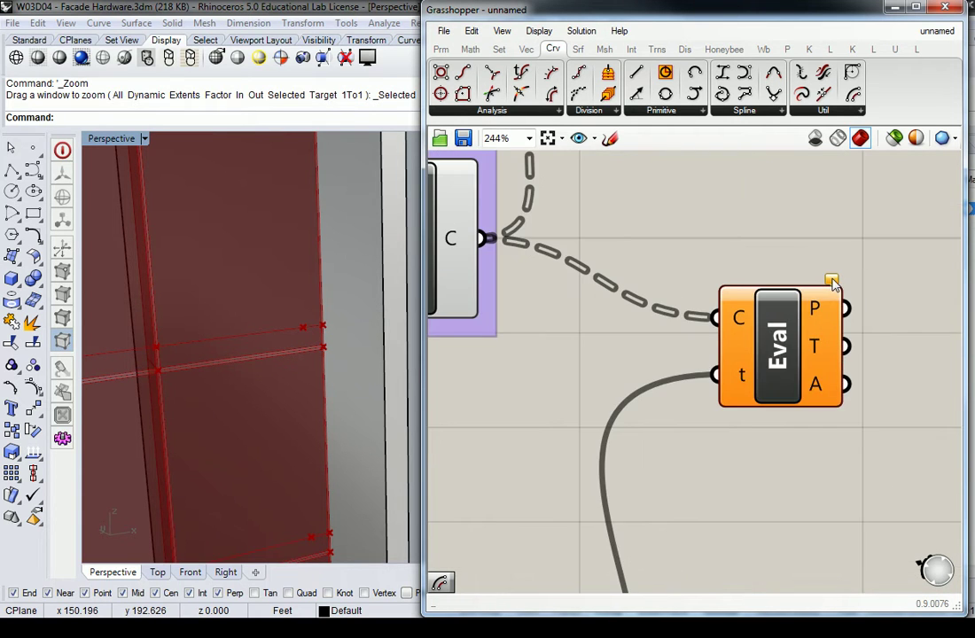
{"action": "mouse_move", "coordinate": [833, 282]}
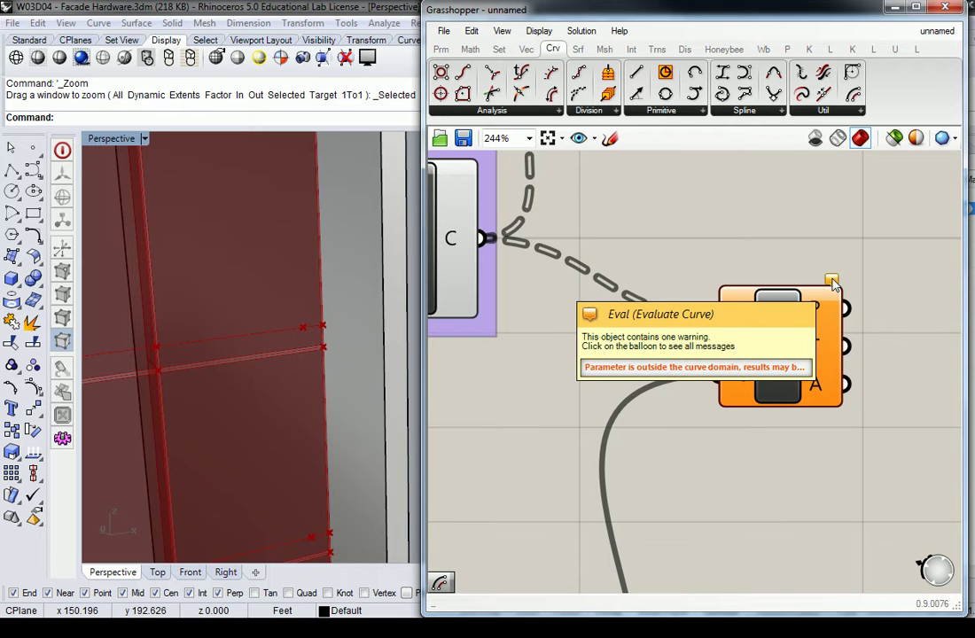
{"action": "scroll", "coordinate": [762, 227], "scroll_direction": "down", "scroll_amount": 1}
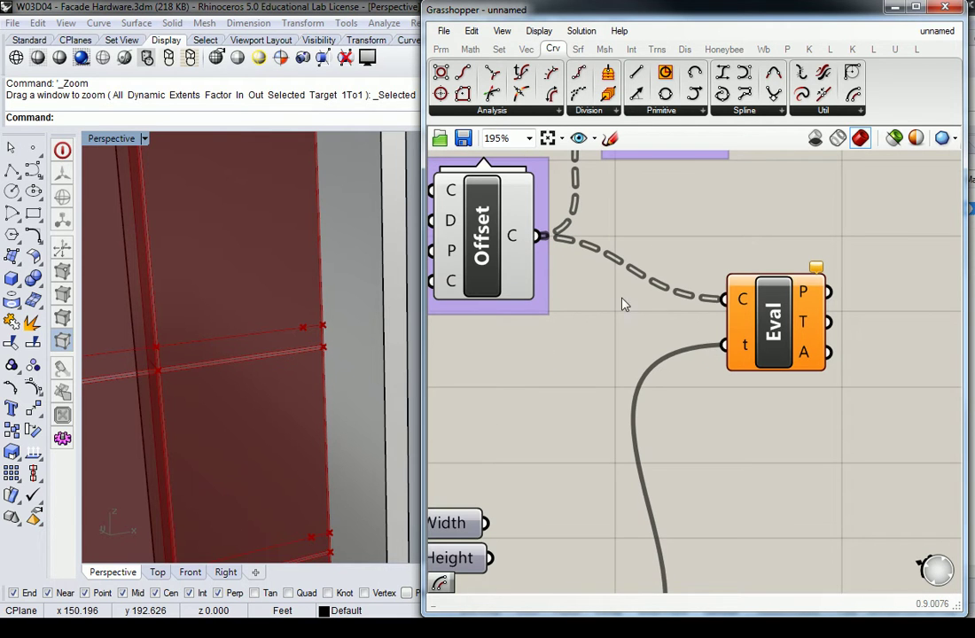
{"action": "left_click", "coordinate": [274, 312]}
{"action": "scroll", "coordinate": [273, 313], "scroll_direction": "down", "scroll_amount": 7}
{"action": "scroll", "coordinate": [273, 313], "scroll_direction": "down", "scroll_amount": 4}
{"action": "left_click", "coordinate": [365, 294]}
{"action": "right_click_drag", "start_coordinate": [362, 295], "coordinate": [340, 309]}
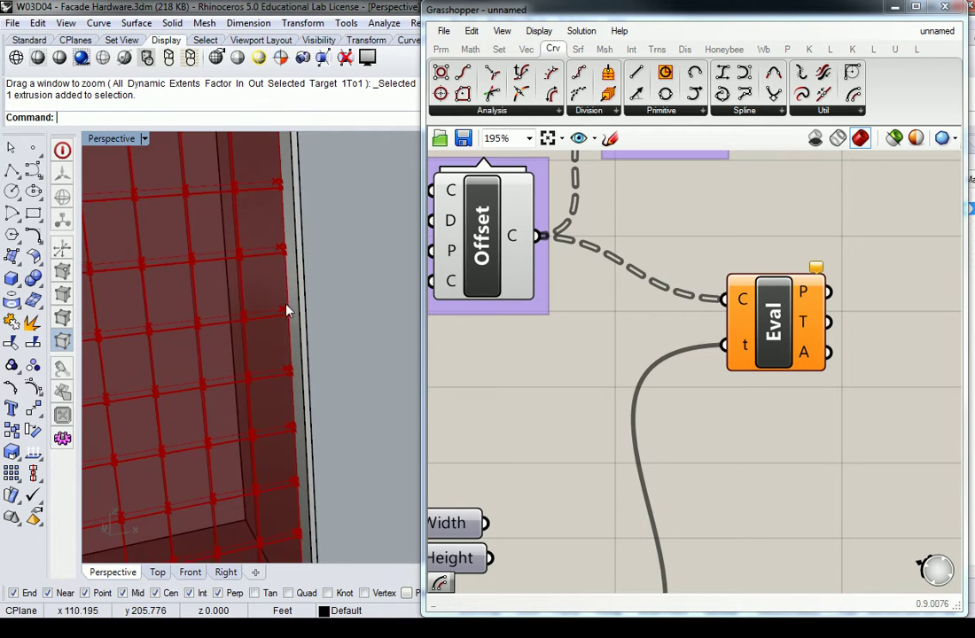
{"action": "scroll", "coordinate": [234, 240], "scroll_direction": "up", "scroll_amount": 4}
{"action": "scroll", "coordinate": [248, 232], "scroll_direction": "up", "scroll_amount": 3}
{"action": "scroll", "coordinate": [253, 226], "scroll_direction": "down", "scroll_amount": 1}
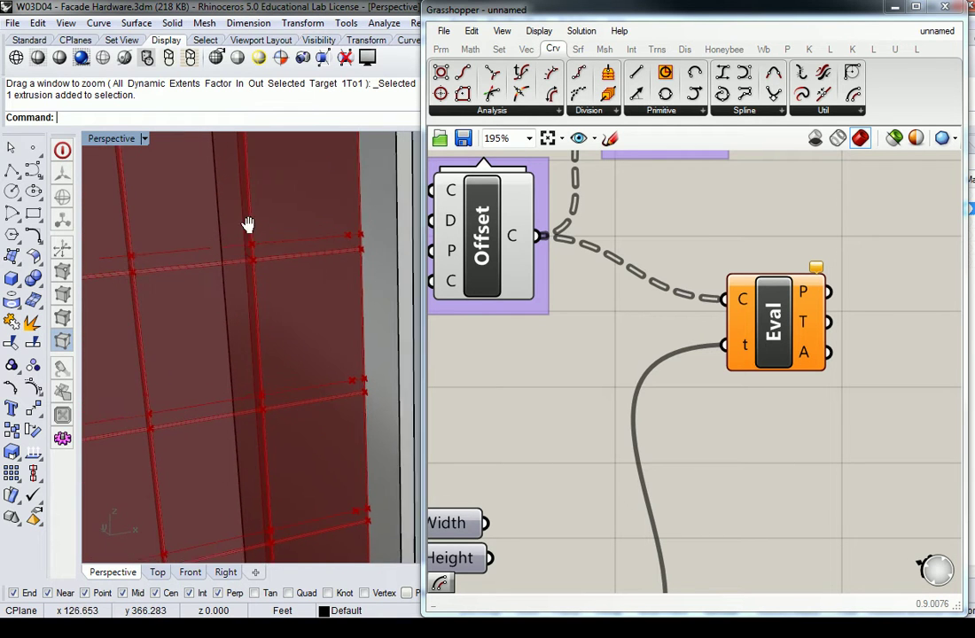
{"action": "scroll", "coordinate": [237, 244], "scroll_direction": "up", "scroll_amount": 2}
{"action": "scroll", "coordinate": [266, 257], "scroll_direction": "down", "scroll_amount": 5}
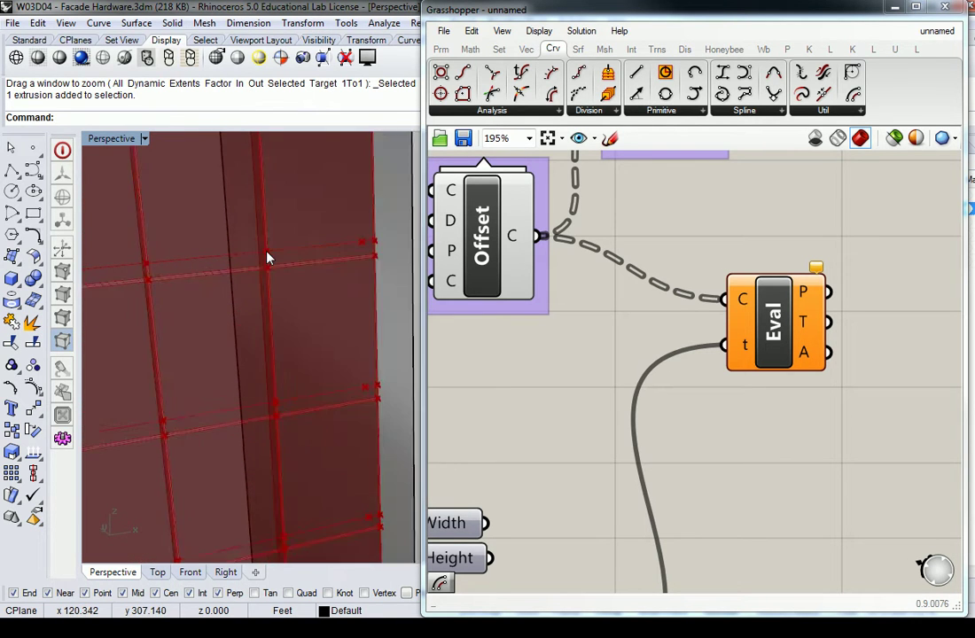
{"action": "scroll", "coordinate": [266, 292], "scroll_direction": "down", "scroll_amount": 1}
{"action": "scroll", "coordinate": [200, 381], "scroll_direction": "up", "scroll_amount": 3}
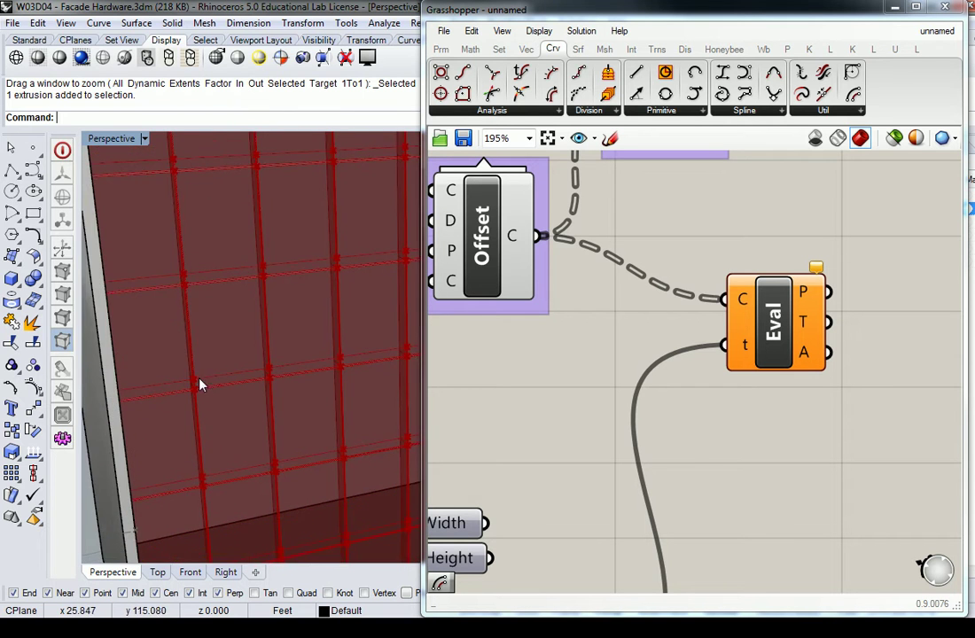
{"action": "scroll", "coordinate": [196, 383], "scroll_direction": "up", "scroll_amount": 1}
{"action": "scroll", "coordinate": [209, 377], "scroll_direction": "down", "scroll_amount": 3}
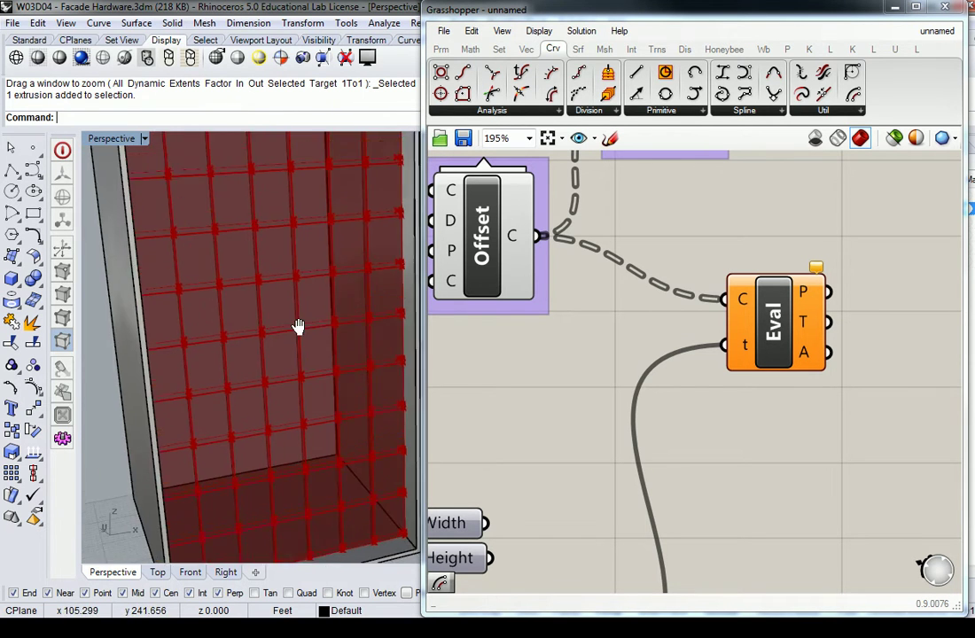
{"action": "scroll", "coordinate": [328, 283], "scroll_direction": "down", "scroll_amount": 1}
{"action": "scroll", "coordinate": [370, 269], "scroll_direction": "up", "scroll_amount": 3}
{"action": "scroll", "coordinate": [373, 270], "scroll_direction": "down", "scroll_amount": 2}
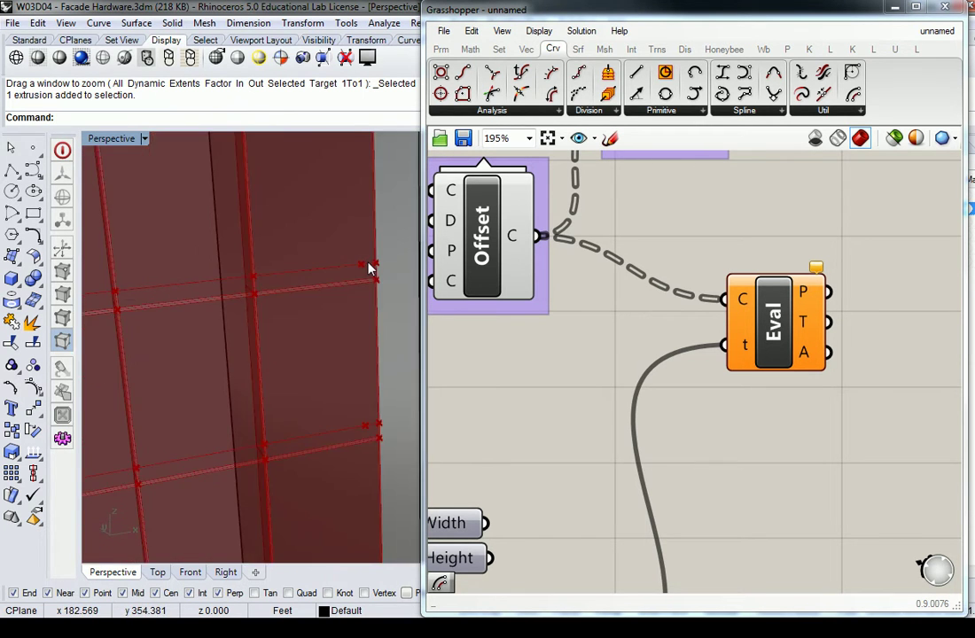
- Flatten the Offset component's curve output and check the data of the Evaluate Curve outputs
{"action": "right_click", "coordinate": [514, 235]}
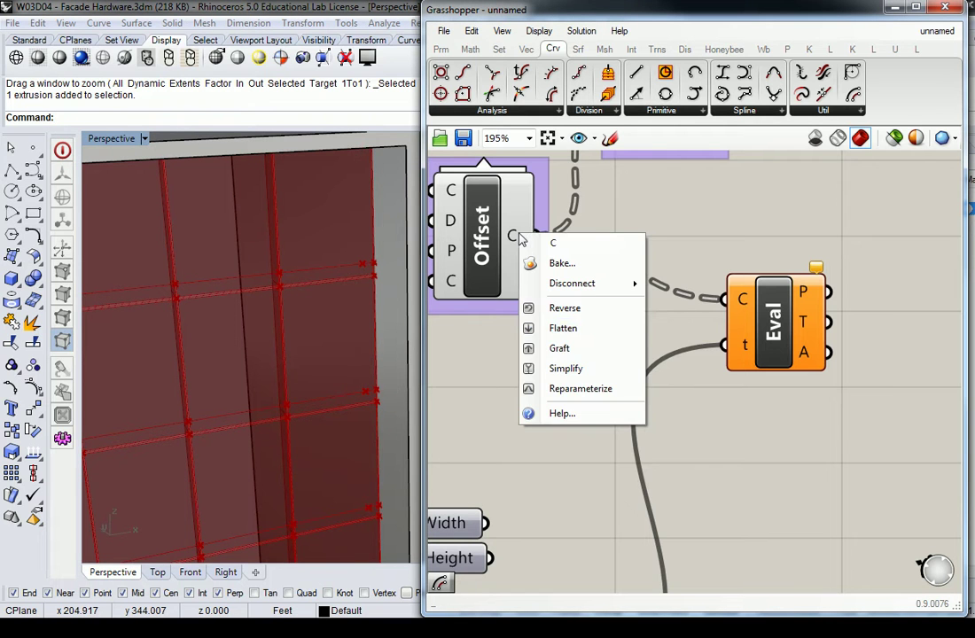
{"action": "left_click", "coordinate": [567, 326]}
{"action": "scroll", "coordinate": [725, 239], "scroll_direction": "down", "scroll_amount": 2}
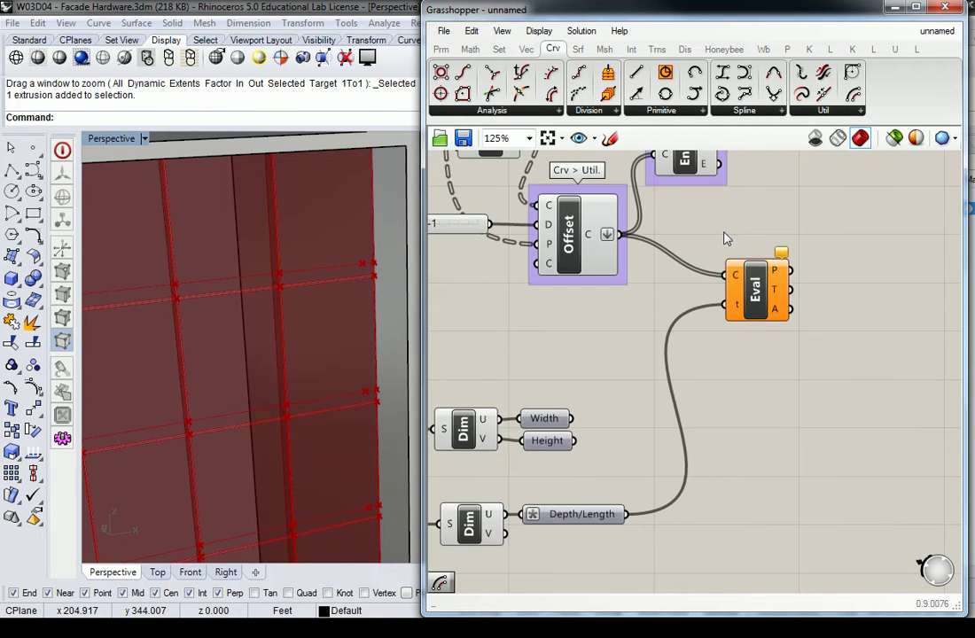
{"action": "right_click_drag", "start_coordinate": [713, 232], "coordinate": [693, 238]}
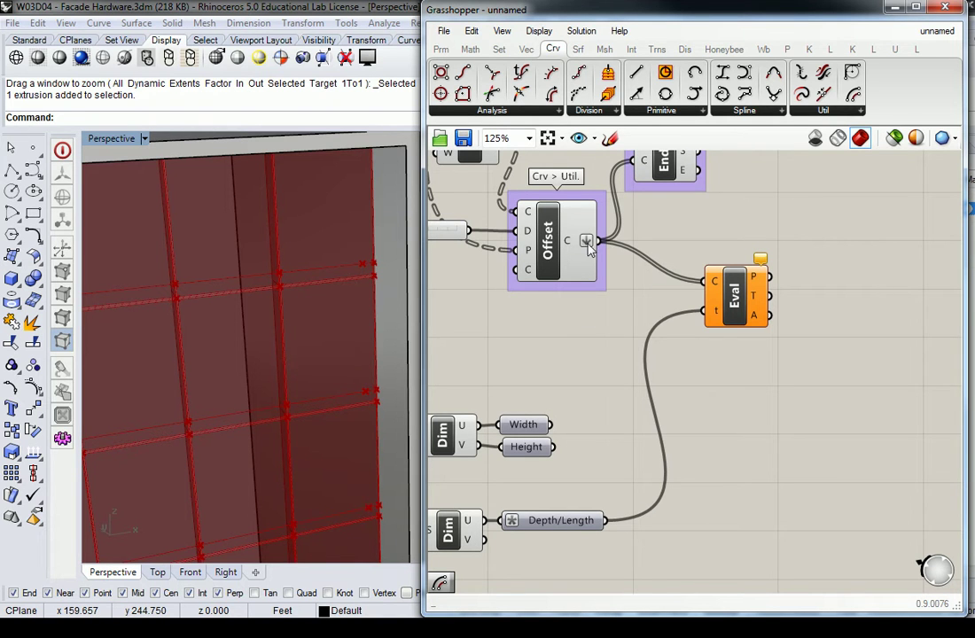
{"action": "mouse_move", "coordinate": [577, 248]}
{"action": "mouse_move", "coordinate": [755, 280]}
{"action": "mouse_move", "coordinate": [755, 302]}
{"action": "mouse_move", "coordinate": [758, 321]}
- Inspect the offset curves and their points at the panel joints, from the facade's base up to its upper corner
{"action": "right_click_drag", "start_coordinate": [722, 232], "coordinate": [705, 288]}
{"action": "scroll", "coordinate": [314, 274], "scroll_direction": "down", "scroll_amount": 5}
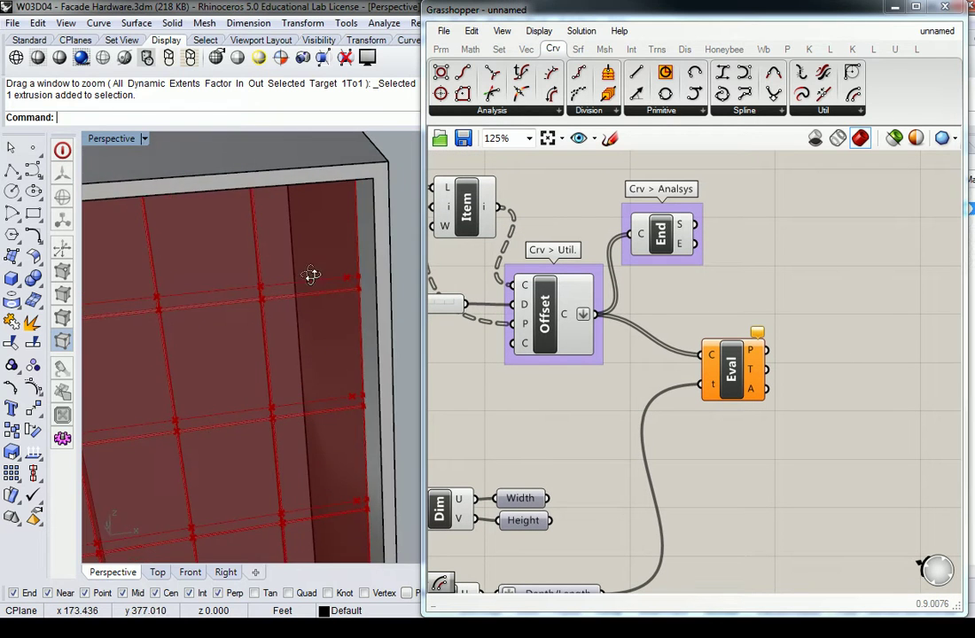
{"action": "right_click_drag", "start_coordinate": [289, 341], "coordinate": [338, 232], "text": "shift"}
{"action": "right_click_drag", "start_coordinate": [328, 399], "coordinate": [328, 257], "text": "shift"}
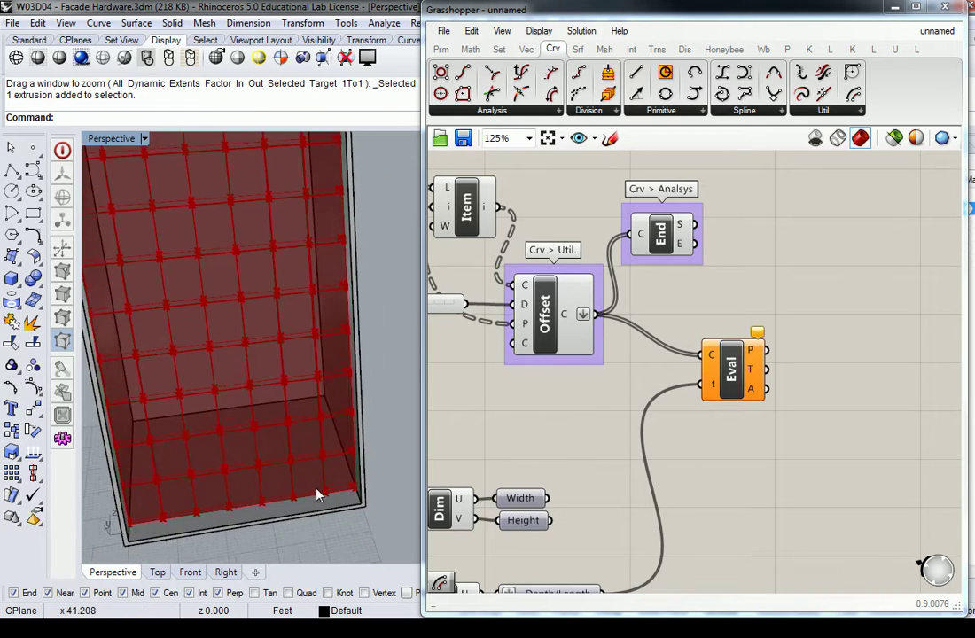
{"action": "scroll", "coordinate": [368, 489], "scroll_direction": "up", "scroll_amount": 6}
{"action": "scroll", "coordinate": [381, 487], "scroll_direction": "up", "scroll_amount": 4}
{"action": "right_click_drag", "start_coordinate": [406, 323], "coordinate": [332, 320]}
{"action": "scroll", "coordinate": [268, 363], "scroll_direction": "up", "scroll_amount": 6}
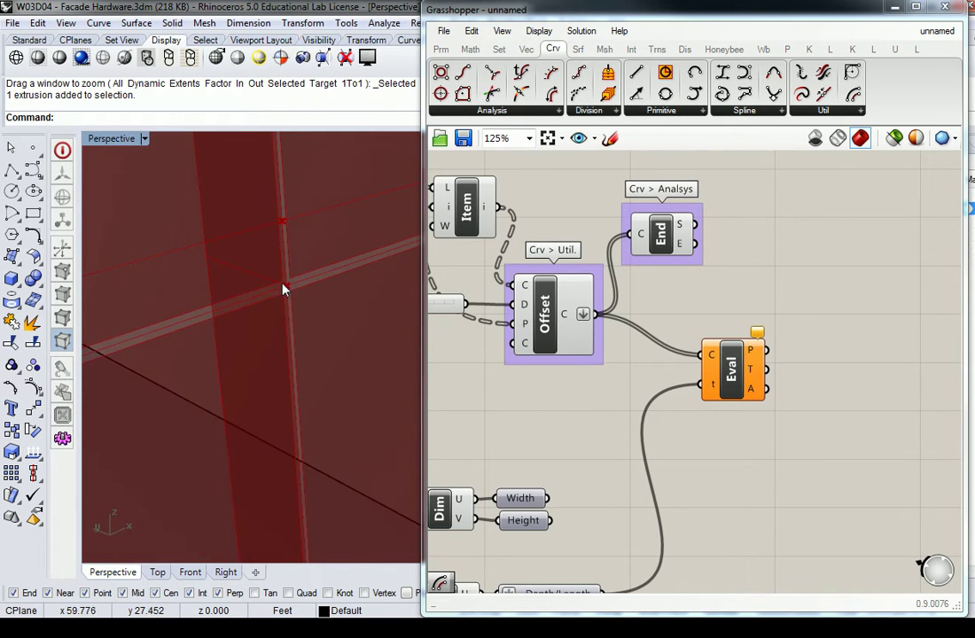
{"action": "scroll", "coordinate": [286, 286], "scroll_direction": "up", "scroll_amount": 3}
{"action": "scroll", "coordinate": [286, 291], "scroll_direction": "down", "scroll_amount": 5}
{"action": "right_click_drag", "start_coordinate": [288, 290], "coordinate": [311, 444]}
{"action": "right_click_drag", "start_coordinate": [296, 267], "coordinate": [437, 347]}
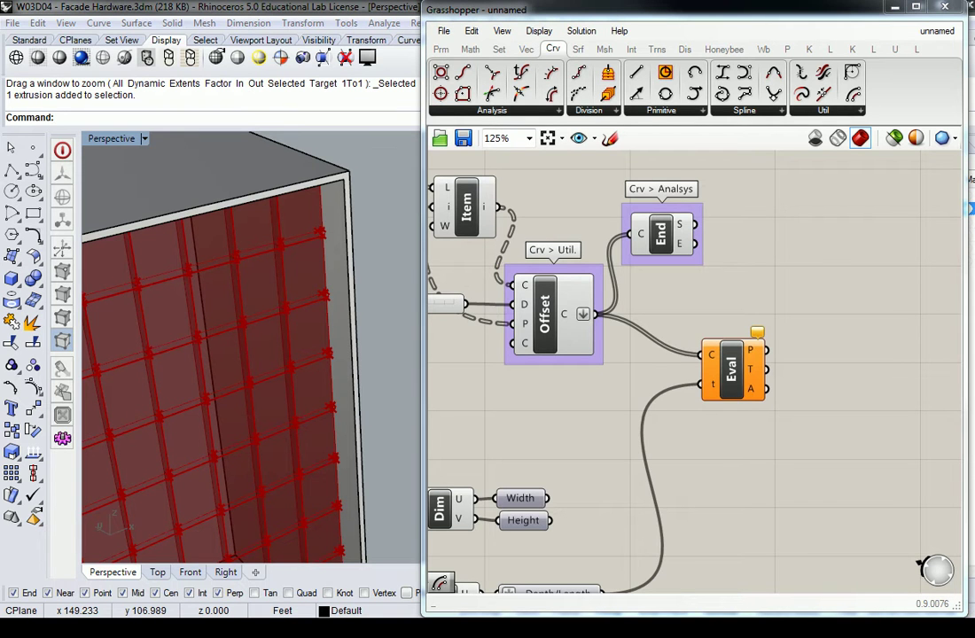
- Remove the flattening from the Offset component's curve output and inspect the offset curves' end points at the panel joints
{"action": "mouse_move", "coordinate": [792, 368]}
{"action": "right_mouse_down"}
{"action": "mouse_move", "coordinate": [798, 317]}
{"action": "mouse_move", "coordinate": [779, 361]}
{"action": "right_mouse_up"}
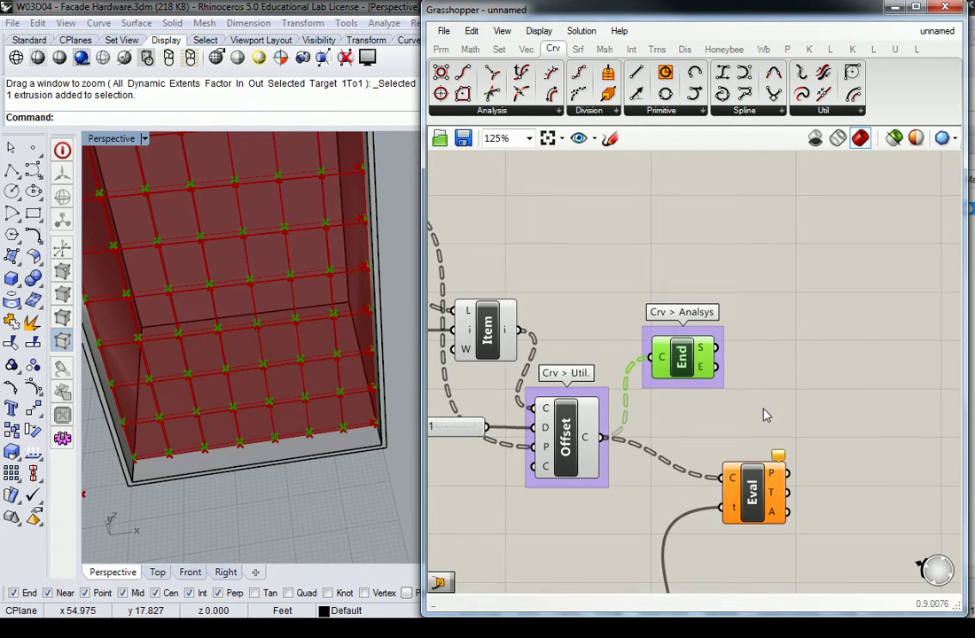
{"action": "right_click_drag", "start_coordinate": [766, 413], "coordinate": [784, 334]}
{"action": "right_click_drag", "start_coordinate": [252, 284], "coordinate": [302, 320]}
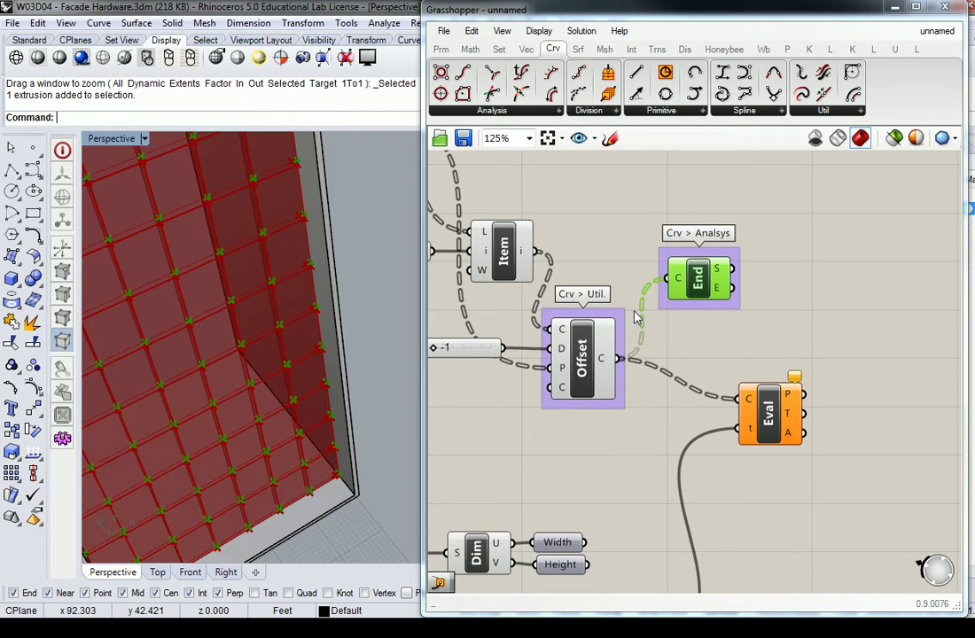
{"action": "left_click", "coordinate": [727, 332]}
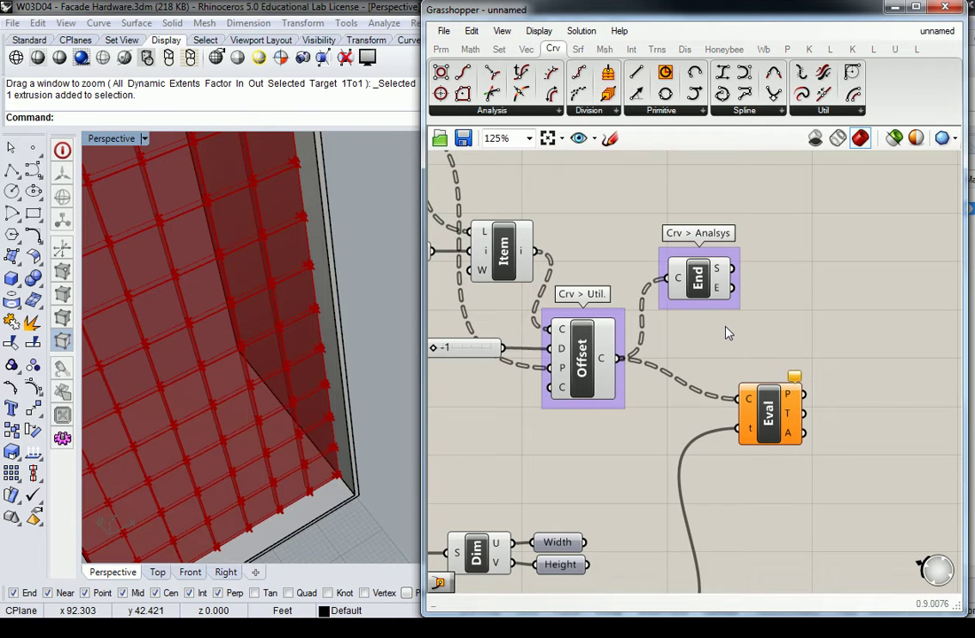
{"action": "mouse_move", "coordinate": [310, 303]}
{"action": "right_mouse_down", "text": "shift"}
{"action": "mouse_move", "coordinate": [318, 368]}
{"action": "mouse_move", "coordinate": [309, 303]}
{"action": "right_mouse_up", "text": "shift"}
{"action": "mouse_move", "coordinate": [793, 379]}
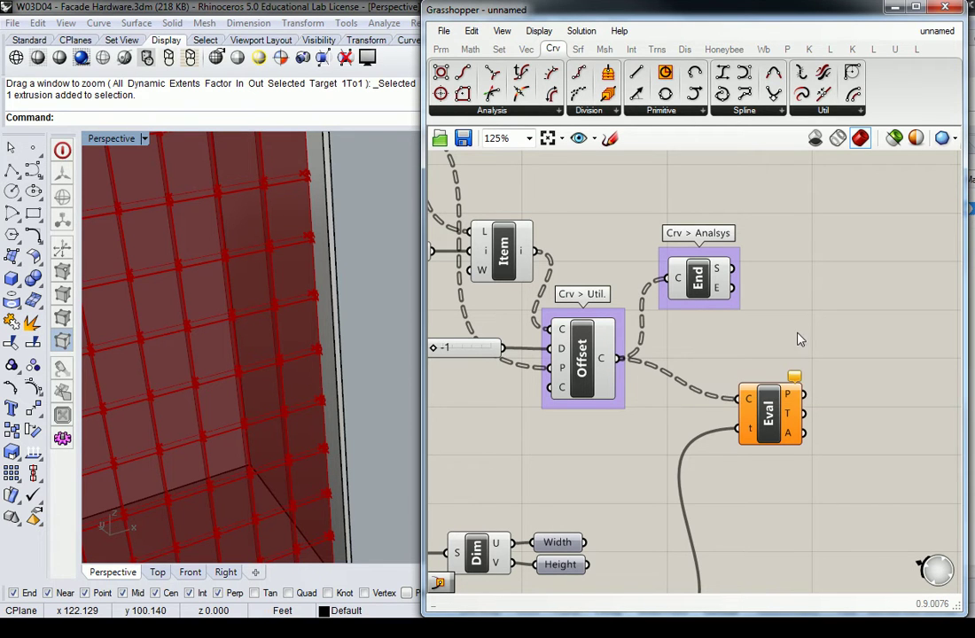
{"action": "left_click", "coordinate": [703, 290]}
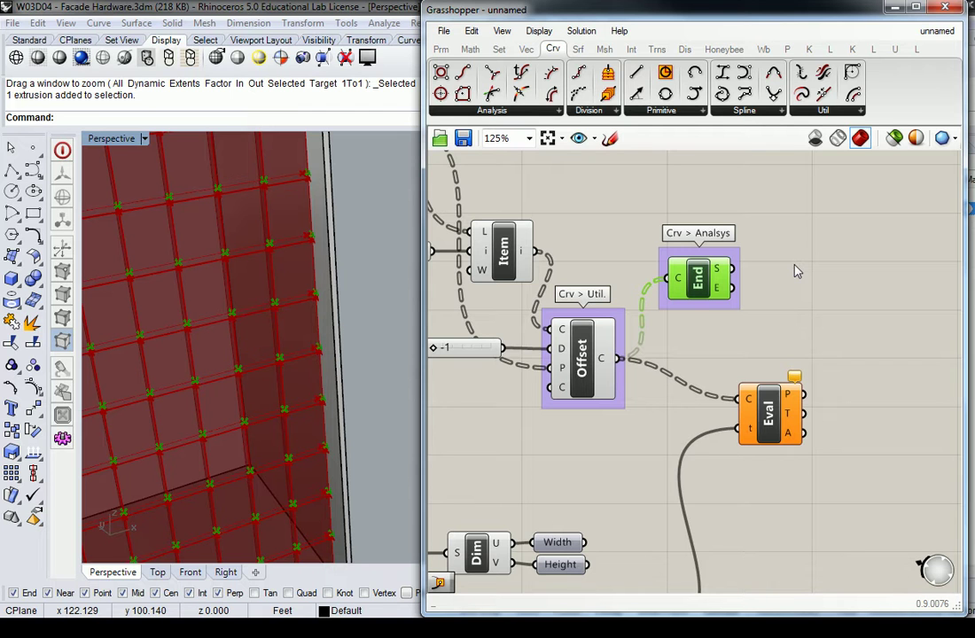
{"action": "right_click_drag", "start_coordinate": [777, 258], "coordinate": [788, 285]}
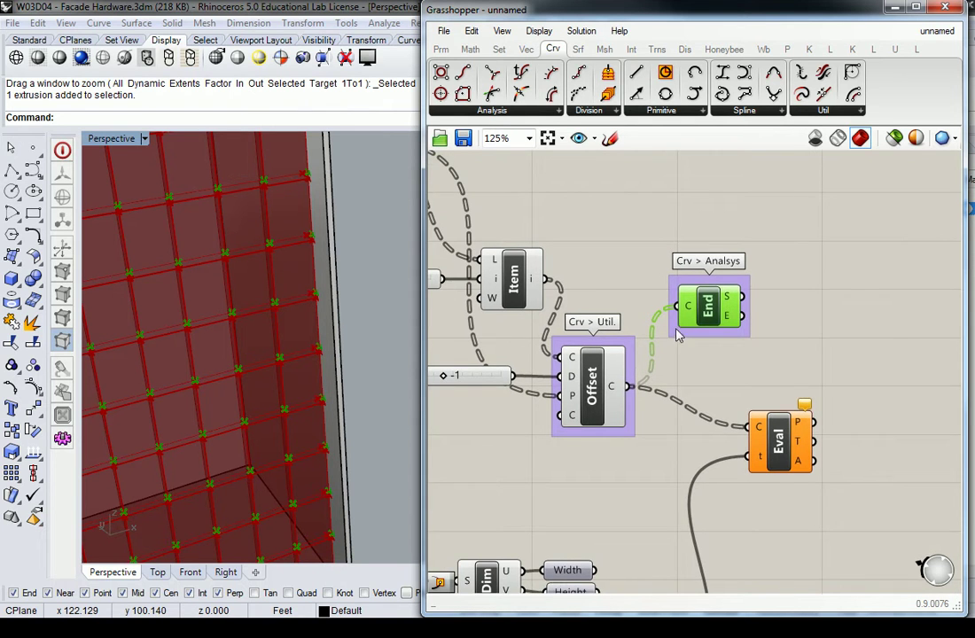
- Delete the Evaluate Curve component and check the offset curves' end points on the facade
{"action": "left_click", "coordinate": [769, 455]}
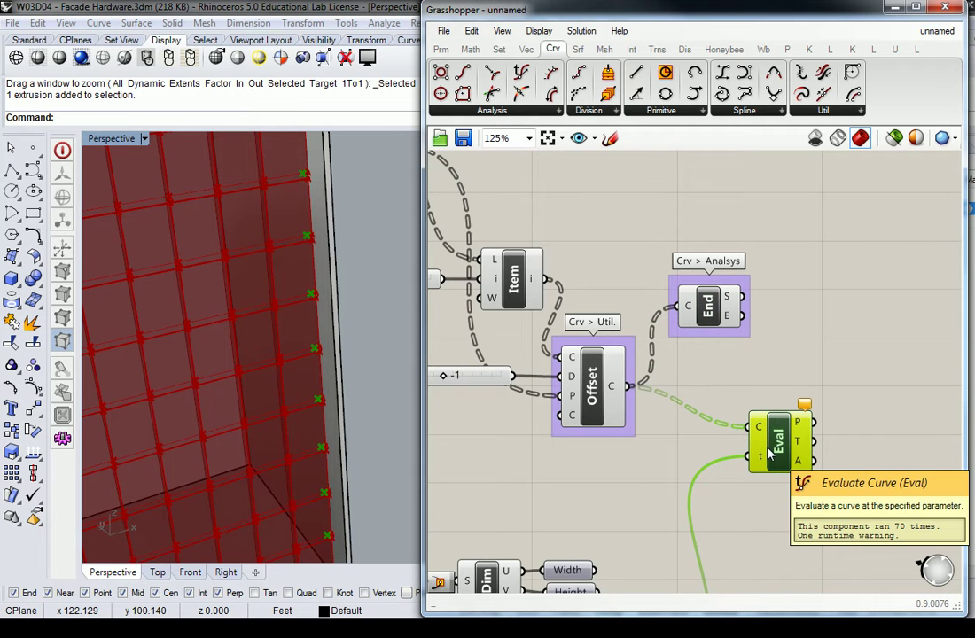
{"action": "key", "text": "Delete"}
{"action": "right_click_drag", "start_coordinate": [625, 341], "coordinate": [593, 354]}
{"action": "left_click", "coordinate": [673, 335]}
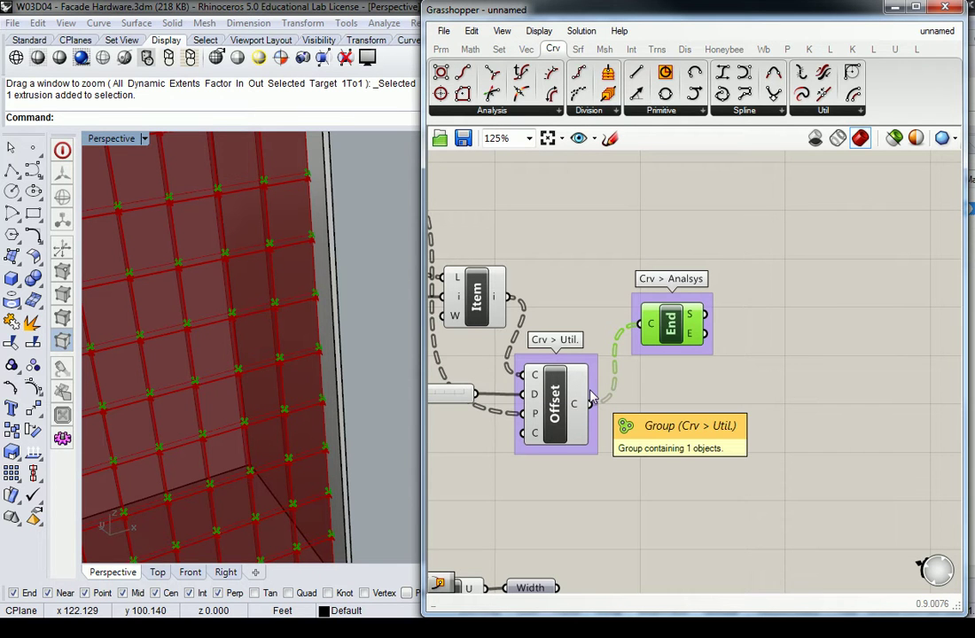
{"action": "left_click", "coordinate": [583, 279]}
- Add a Divide Curve component below the End Points component and connect the Offset component's curve output to its C input
{"action": "left_click", "coordinate": [590, 111]}
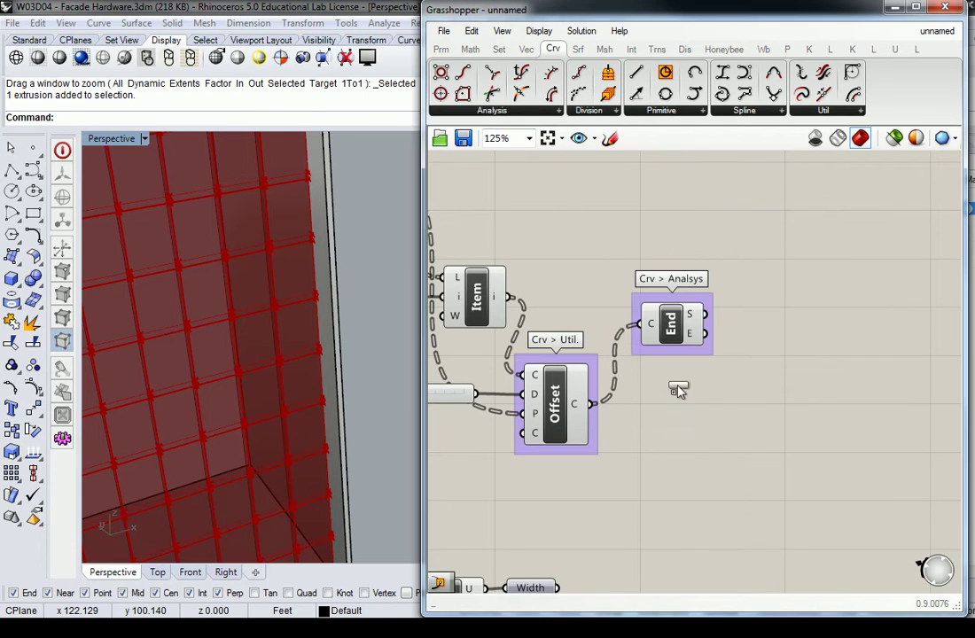
{"action": "left_click", "coordinate": [691, 434]}
{"action": "left_click_drag", "start_coordinate": [692, 435], "coordinate": [692, 462]}
{"action": "left_click_drag", "start_coordinate": [591, 404], "coordinate": [661, 441]}
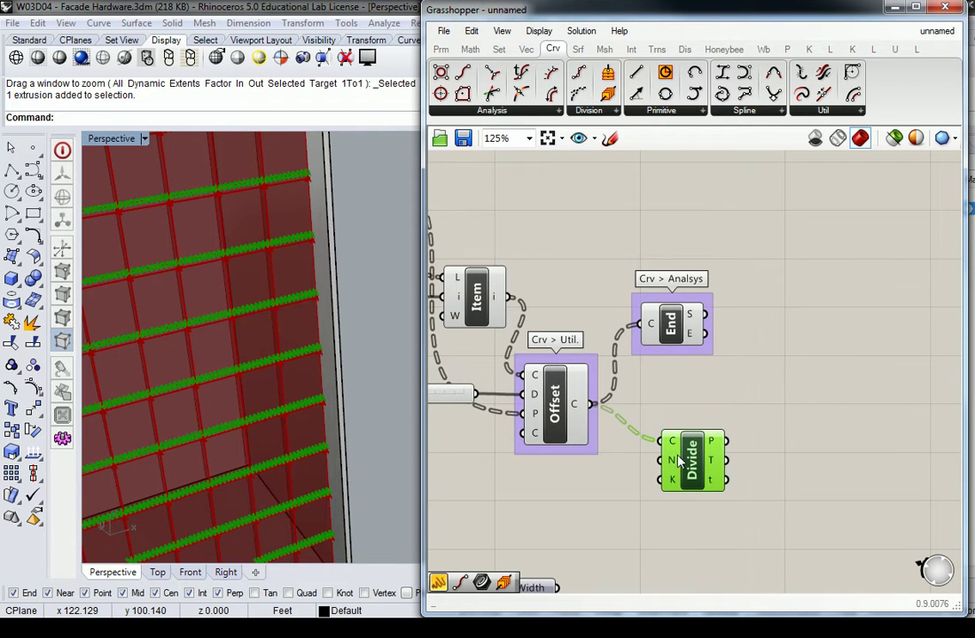
{"action": "right_click_drag", "start_coordinate": [687, 466], "coordinate": [692, 433]}
{"action": "left_click_drag", "start_coordinate": [693, 433], "coordinate": [700, 452]}
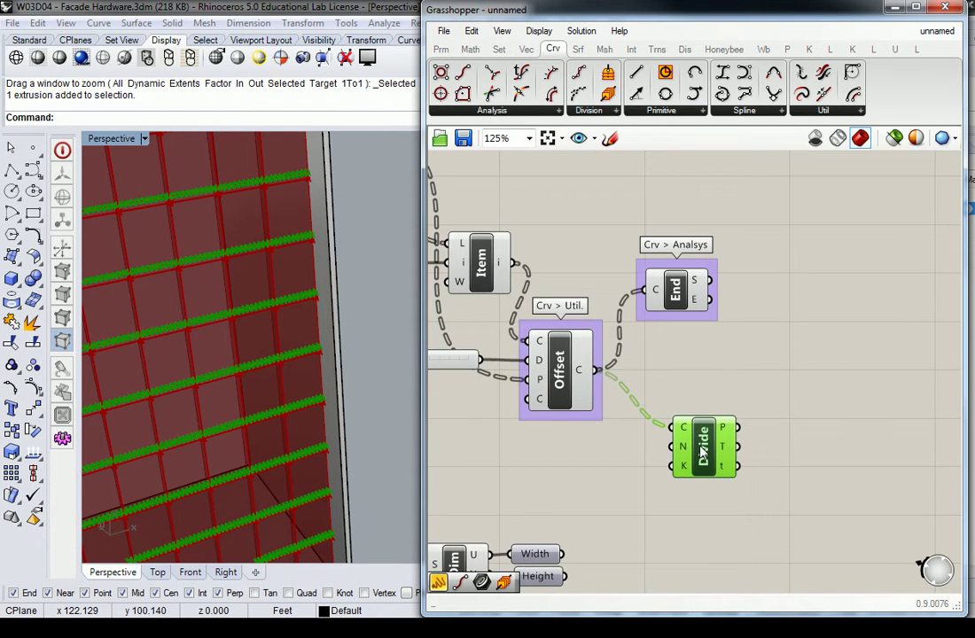
- Add a small panel containing 2 and connect it to the Divide Curve component's N input
{"action": "left_click", "coordinate": [442, 50]}
{"action": "left_click", "coordinate": [644, 94]}
{"action": "left_click", "coordinate": [612, 461]}
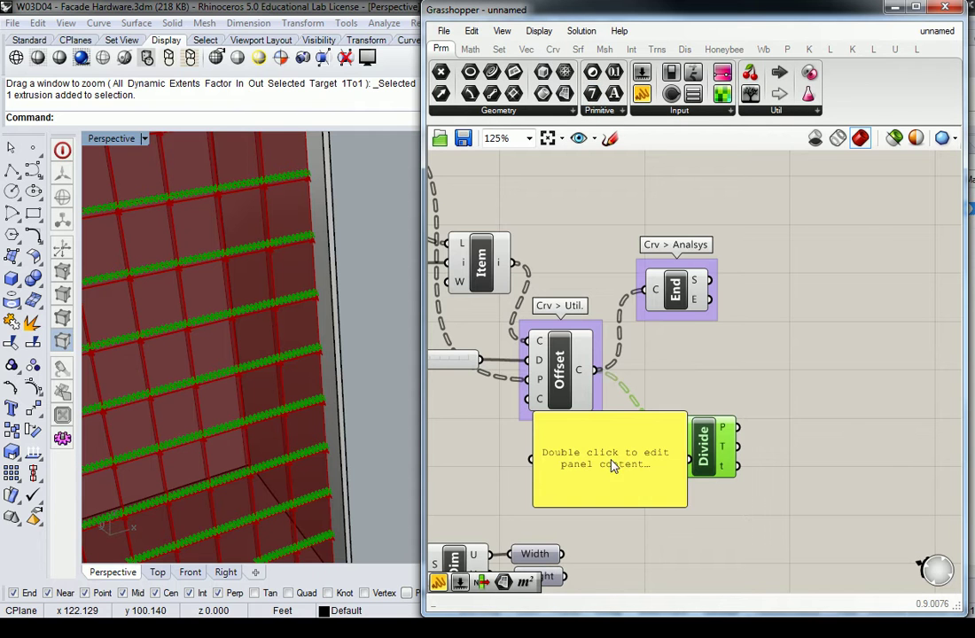
{"action": "left_click_drag", "start_coordinate": [679, 498], "coordinate": [542, 411]}
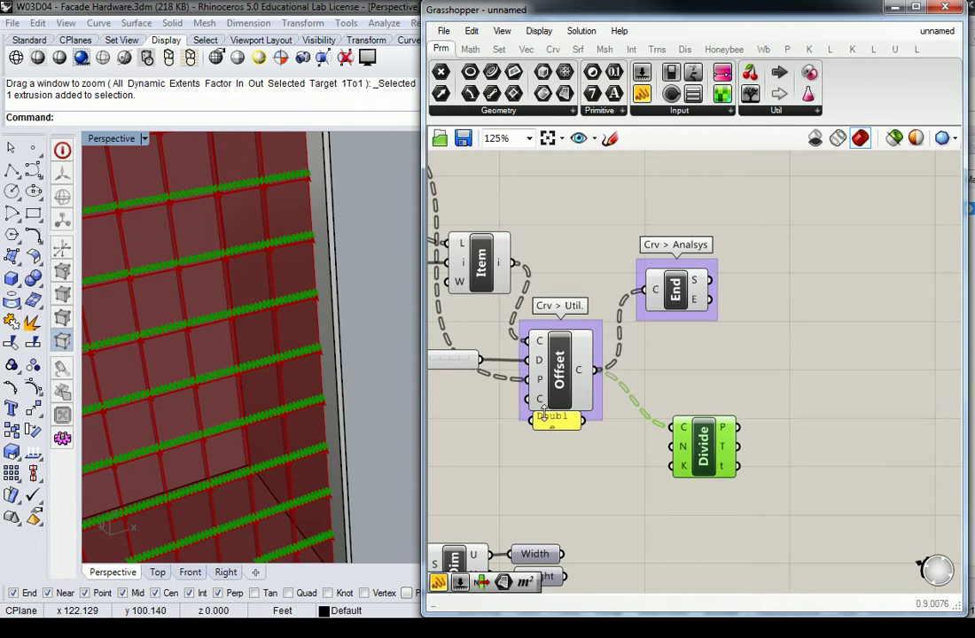
{"action": "double_click", "coordinate": [549, 418]}
{"action": "type", "text": "2"}
{"action": "left_click", "coordinate": [605, 539]}
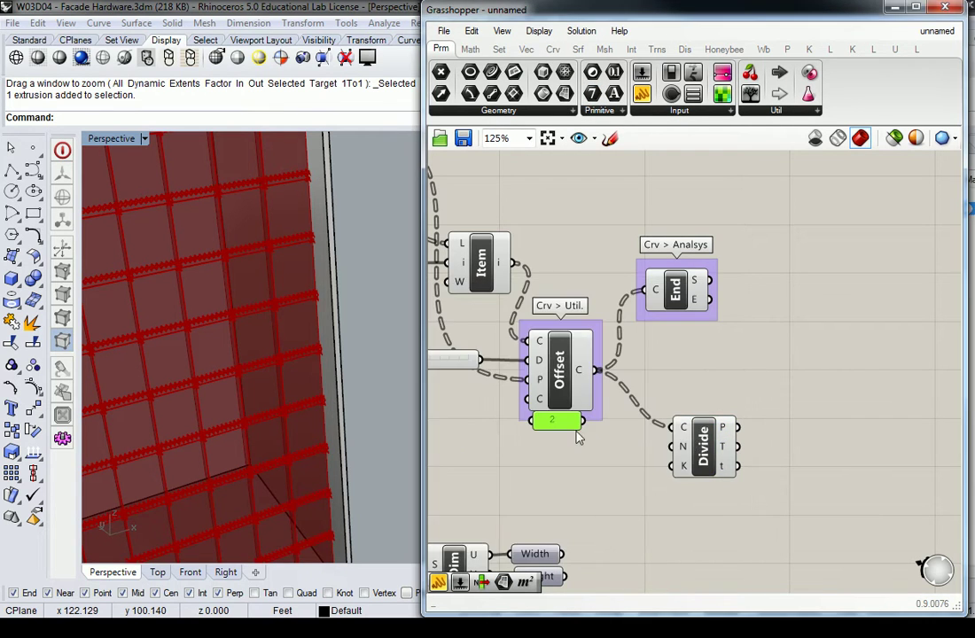
{"action": "left_click_drag", "start_coordinate": [568, 427], "coordinate": [672, 447]}
{"action": "left_click", "coordinate": [705, 450]}
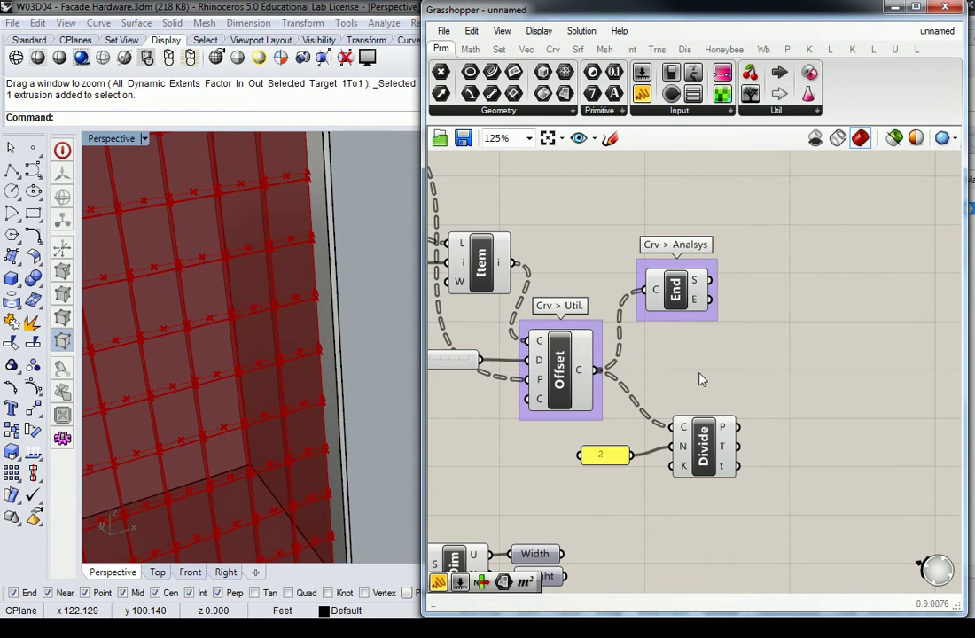
- Add a List Item component beside Divide Curve and connect the division points output P to its L input
{"action": "left_click", "coordinate": [722, 394]}
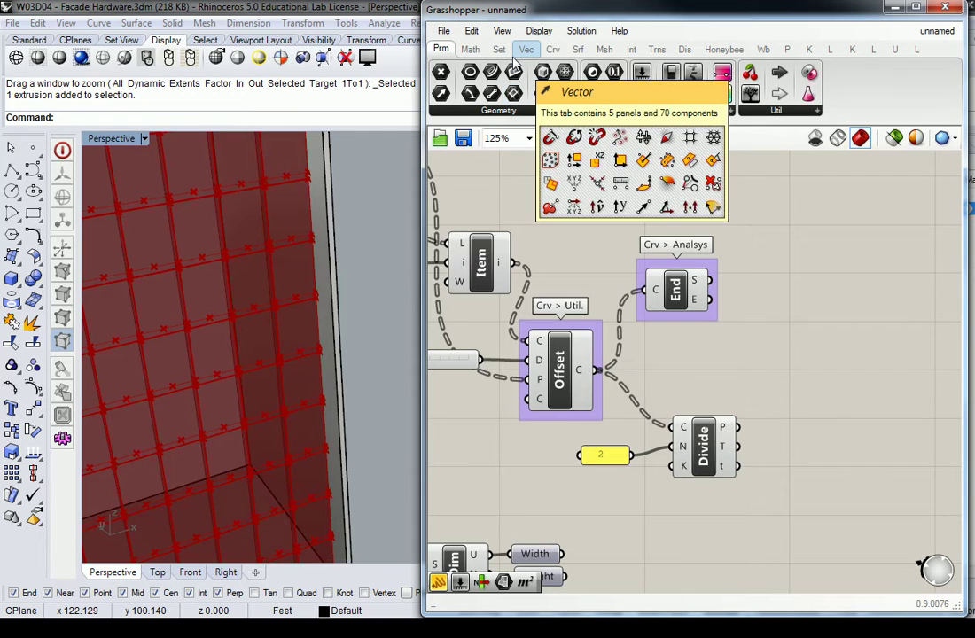
{"action": "left_click_drag", "start_coordinate": [676, 290], "coordinate": [764, 275]}
{"action": "left_click", "coordinate": [471, 51]}
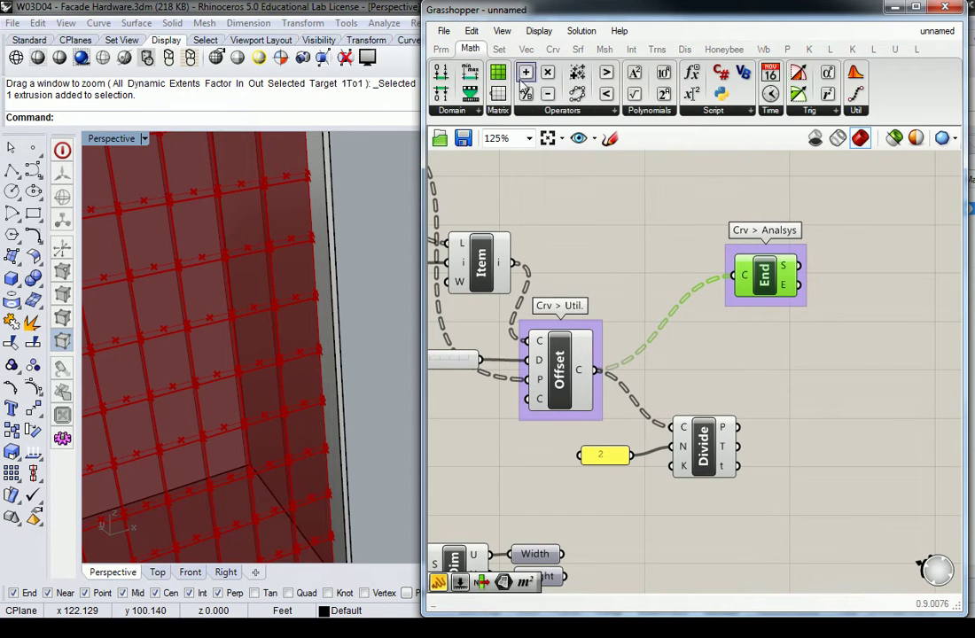
{"action": "left_click", "coordinate": [499, 49]}
{"action": "left_click", "coordinate": [511, 114]}
{"action": "left_click_drag", "start_coordinate": [468, 159], "coordinate": [864, 460]}
{"action": "left_click_drag", "start_coordinate": [747, 439], "coordinate": [835, 442]}
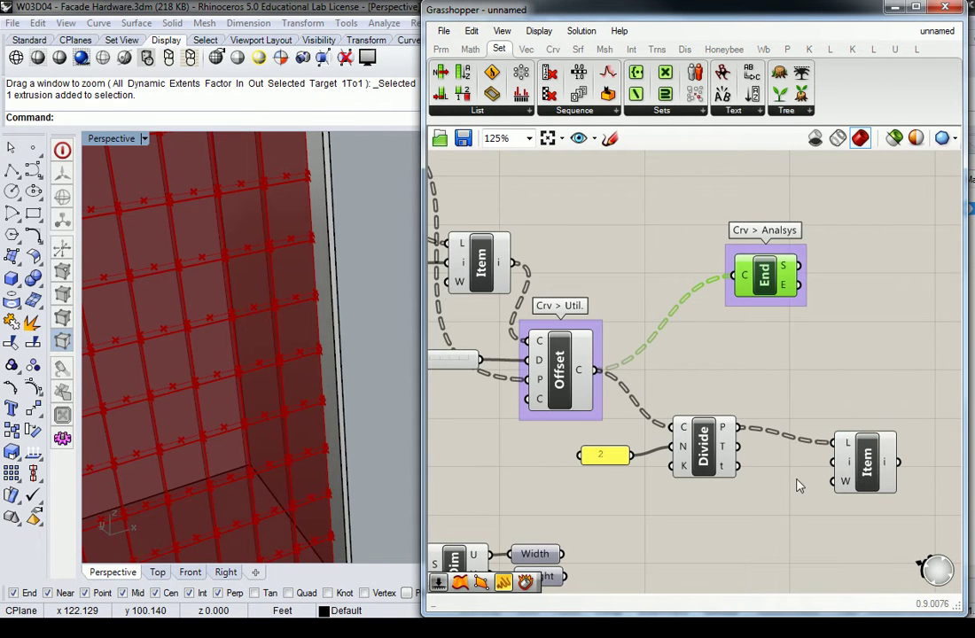
- Create an integer slider from 0 to 2, connect it to the new List Item's index input and set it to 1
{"action": "double_click", "coordinate": [733, 519]}
{"action": "type", "text": "0<3"}
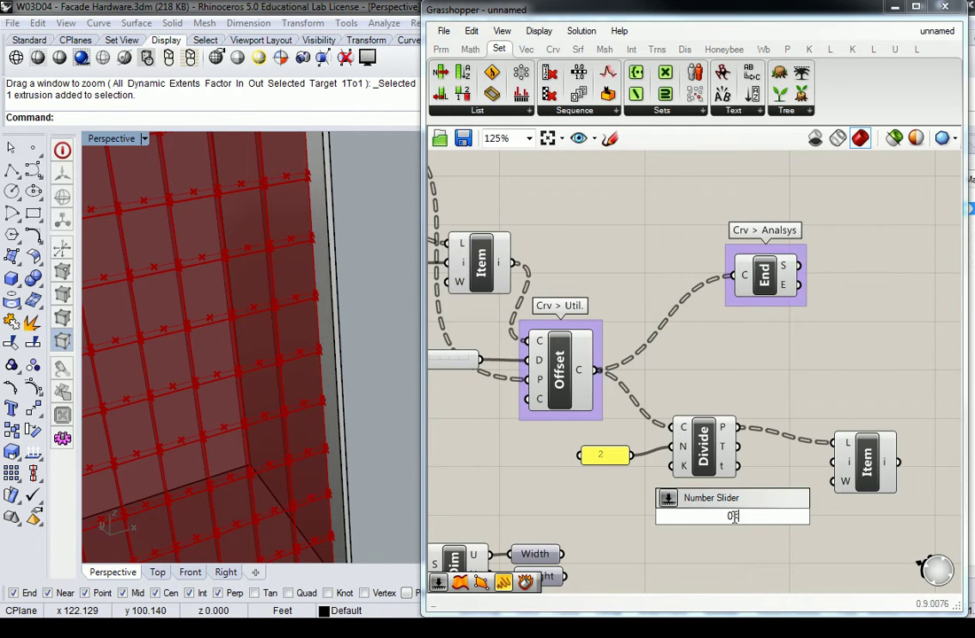
{"action": "key", "text": "Return"}
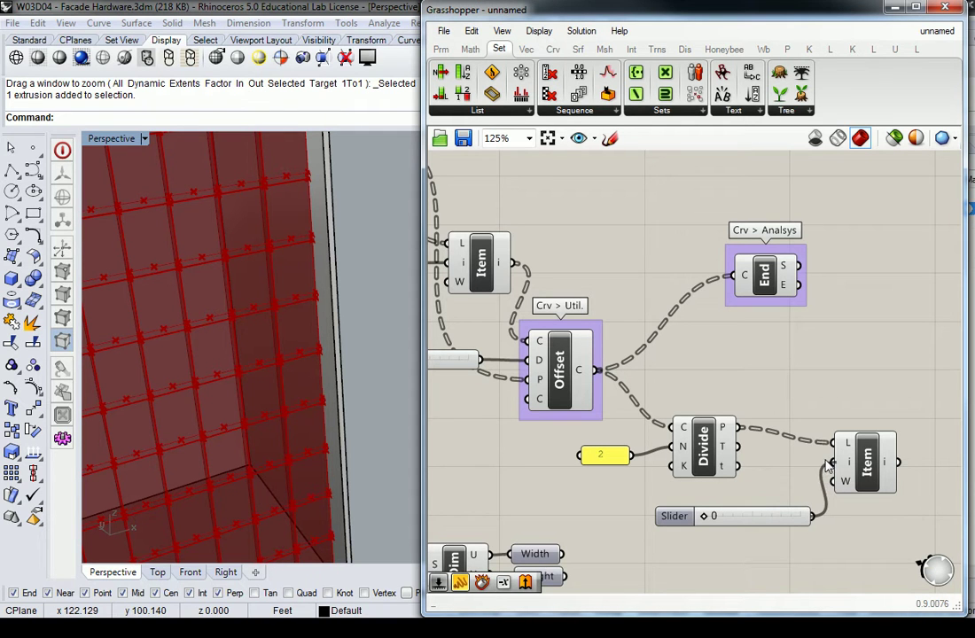
{"action": "left_click_drag", "start_coordinate": [812, 515], "coordinate": [834, 462]}
{"action": "left_click_drag", "start_coordinate": [704, 518], "coordinate": [737, 517]}
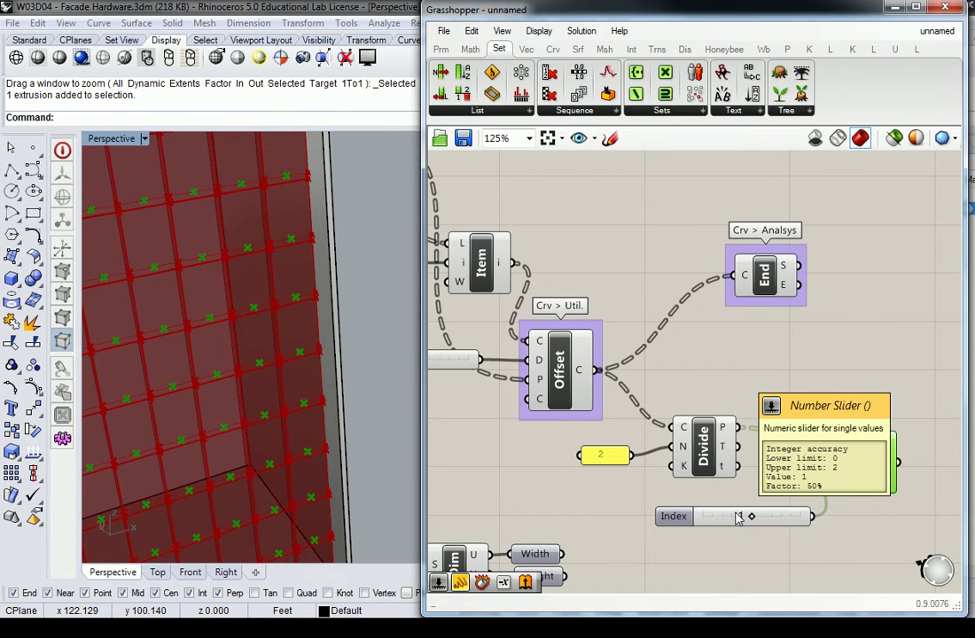
- Rearrange the End Points component, the new List Item and its Index slider into a tidier layout around Divide Curve
{"action": "left_click_drag", "start_coordinate": [774, 279], "coordinate": [728, 297]}
{"action": "left_click_drag", "start_coordinate": [879, 471], "coordinate": [808, 458]}
{"action": "left_click_drag", "start_coordinate": [791, 517], "coordinate": [713, 504]}
{"action": "left_click", "coordinate": [798, 354]}
{"action": "left_click_drag", "start_coordinate": [737, 302], "coordinate": [804, 303]}
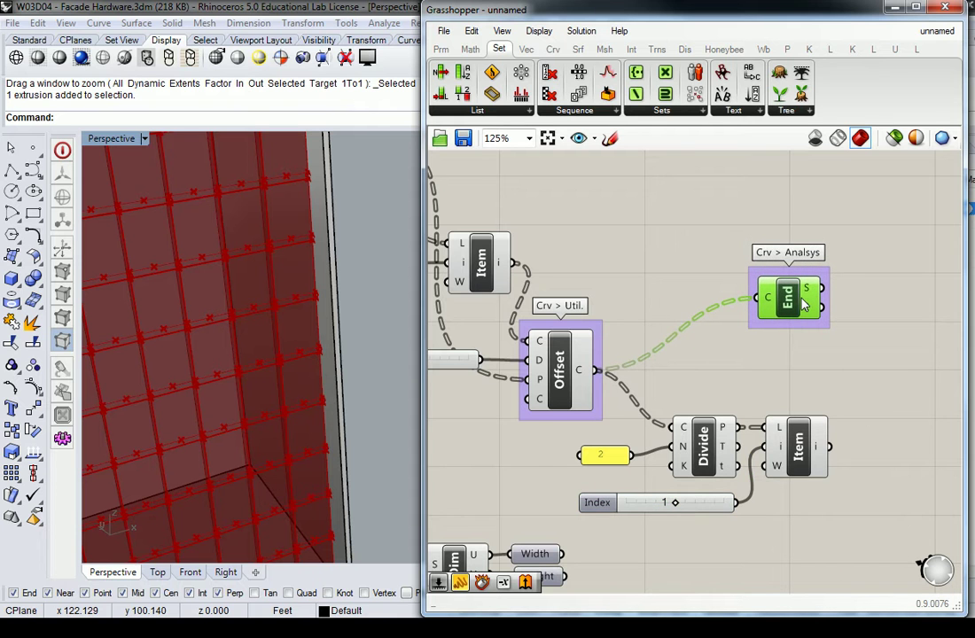
- Add two Vector 2Pt components to the canvas, one beside End Points and one beside the new List Item
{"action": "right_click_drag", "start_coordinate": [879, 337], "coordinate": [746, 344]}
{"action": "left_click", "coordinate": [747, 345]}
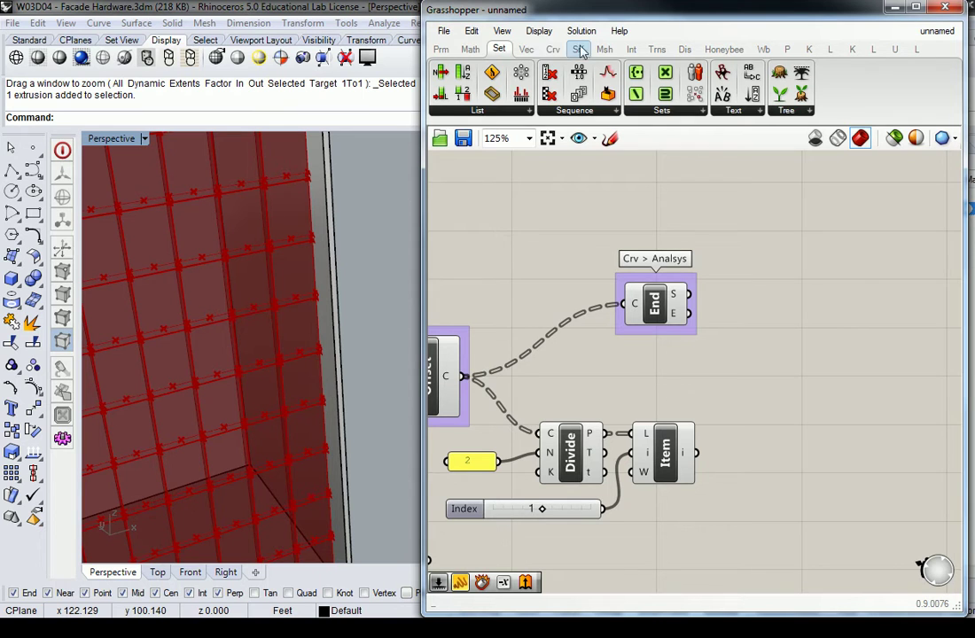
{"action": "left_click", "coordinate": [526, 49]}
{"action": "left_click", "coordinate": [749, 111]}
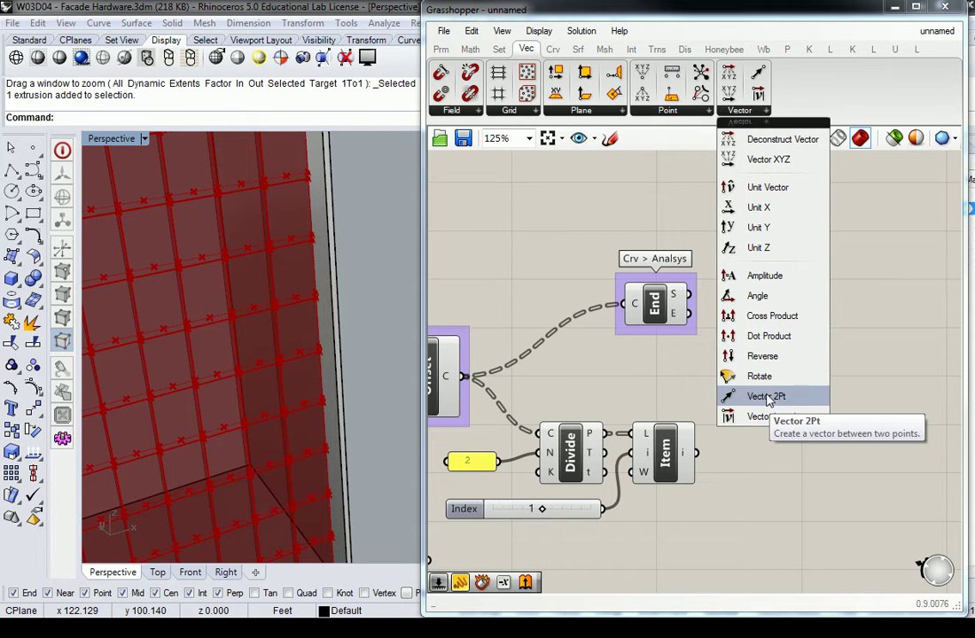
{"action": "left_click", "coordinate": [768, 399]}
{"action": "left_click", "coordinate": [751, 397]}
{"action": "left_click_drag", "start_coordinate": [751, 396], "coordinate": [829, 431]}
{"action": "left_click", "coordinate": [732, 347]}
{"action": "left_click", "coordinate": [750, 376]}
- Connect the End Points S output to the upper Vector 2Pt's A input and the List Item output to its B input
{"action": "left_click", "coordinate": [677, 316]}
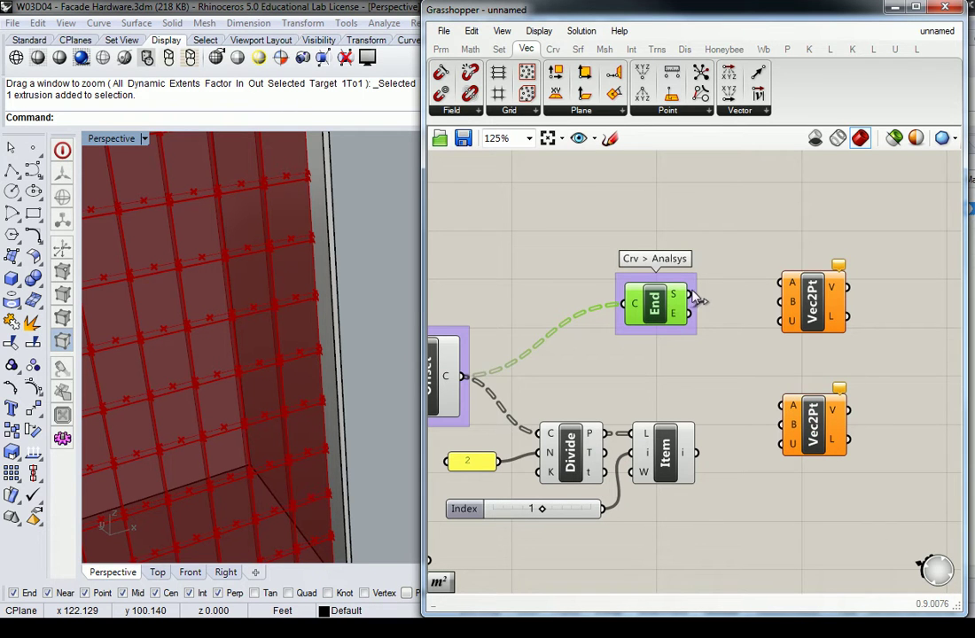
{"action": "left_click_drag", "start_coordinate": [690, 294], "coordinate": [780, 283]}
{"action": "left_click_drag", "start_coordinate": [696, 453], "coordinate": [781, 304]}
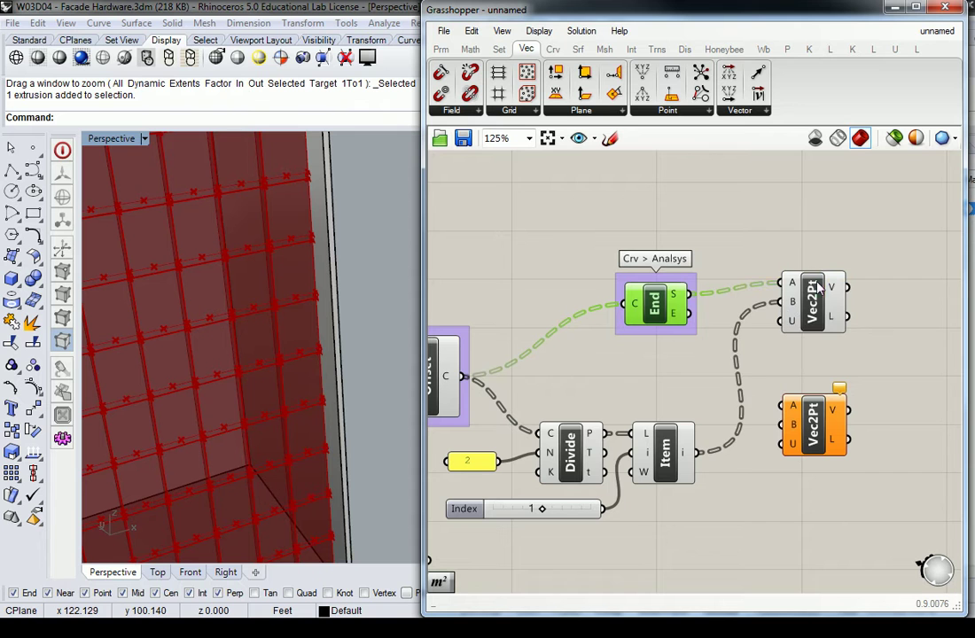
{"action": "left_click", "coordinate": [808, 297]}
{"action": "left_click", "coordinate": [818, 229]}
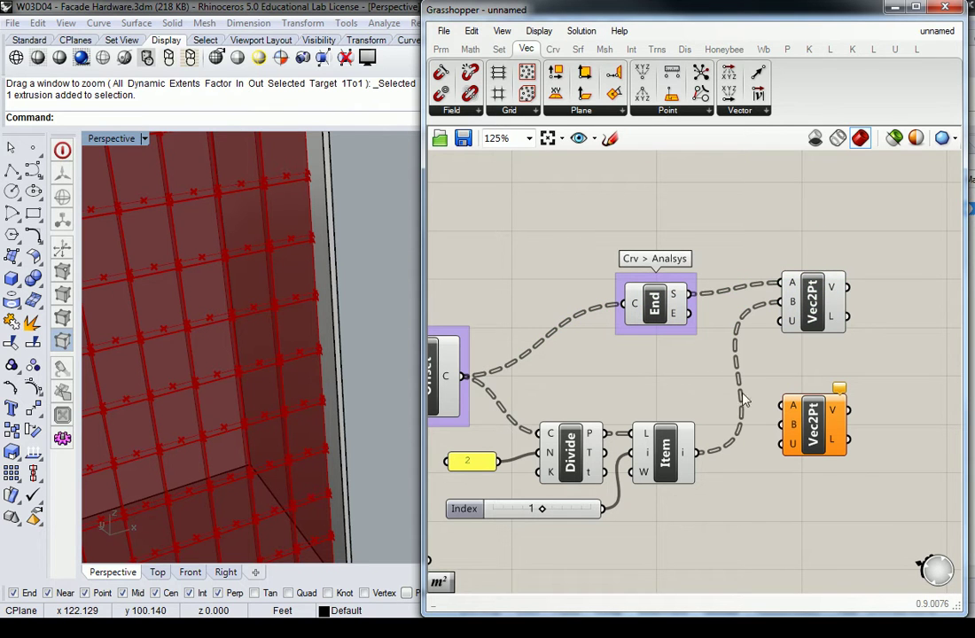
- Connect the End Points E output to the lower Vector 2Pt's A input and the List Item output to its B input
{"action": "left_click_drag", "start_coordinate": [689, 315], "coordinate": [780, 406]}
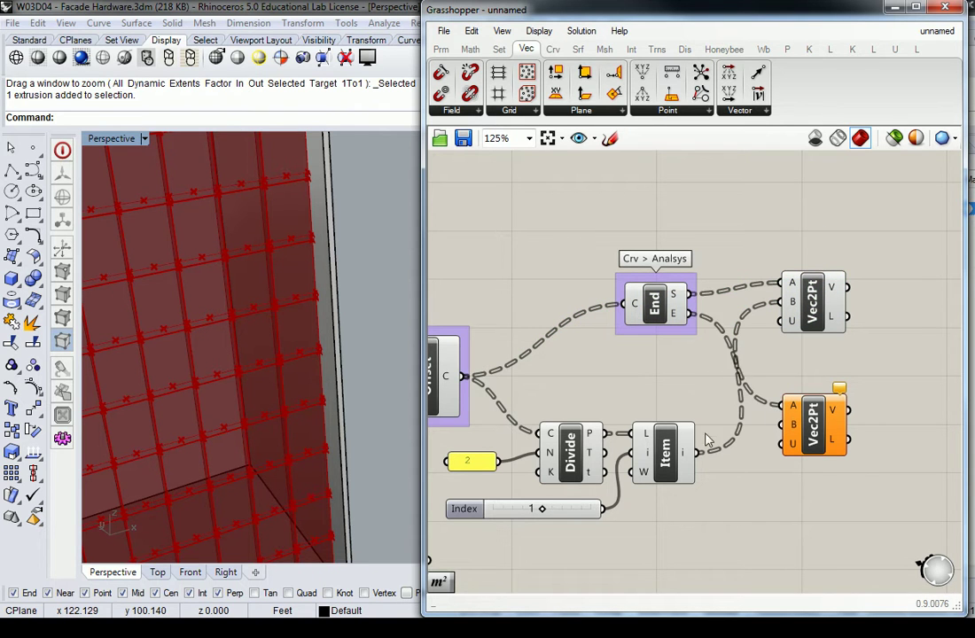
{"action": "left_click_drag", "start_coordinate": [696, 452], "coordinate": [817, 454]}
{"action": "left_click", "coordinate": [825, 388]}
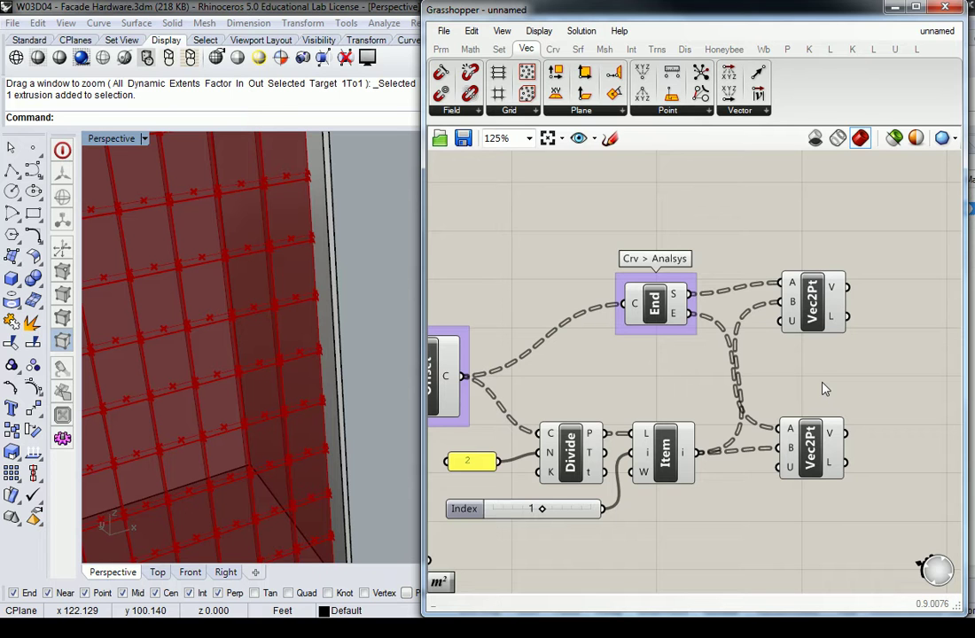
- Reposition the two Vector 2Pt components so that their incoming wires are easier to read
{"action": "left_click_drag", "start_coordinate": [799, 467], "coordinate": [826, 463]}
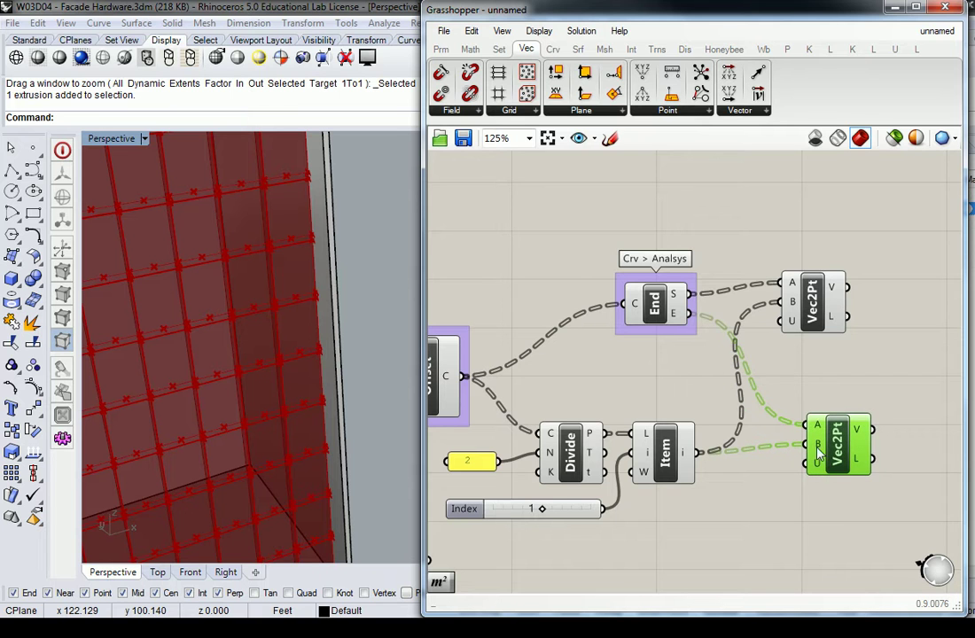
{"action": "left_click_drag", "start_coordinate": [813, 315], "coordinate": [811, 328]}
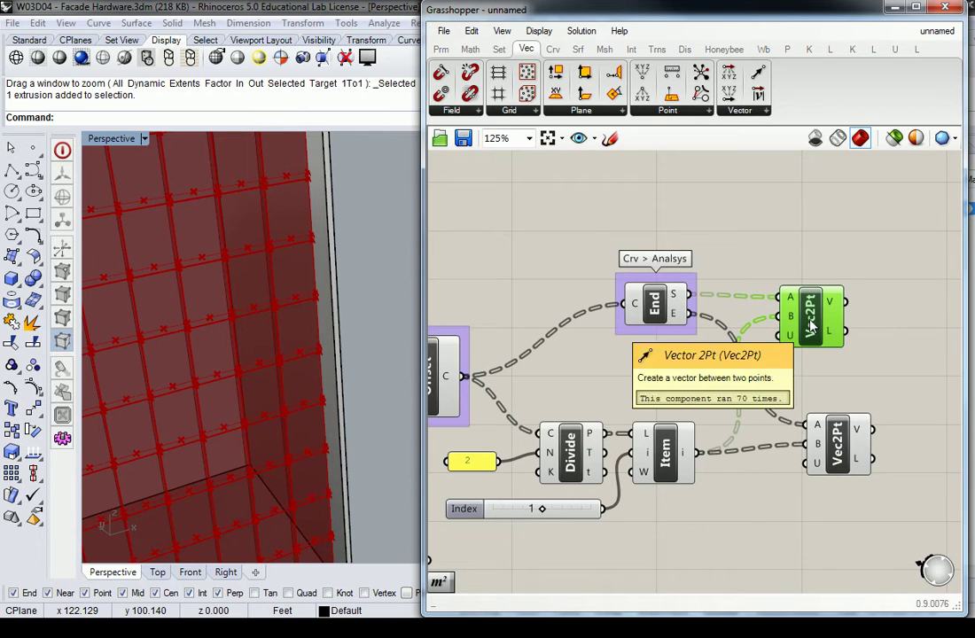
{"action": "left_click", "coordinate": [803, 237]}
{"action": "right_click_drag", "start_coordinate": [815, 236], "coordinate": [792, 228]}
{"action": "left_click_drag", "start_coordinate": [782, 305], "coordinate": [774, 302]}
{"action": "left_click", "coordinate": [812, 231]}
- Add a Vector Display component and connect the upper Vector 2Pt's V output to V and the End Points S output to A
{"action": "left_click", "coordinate": [684, 49]}
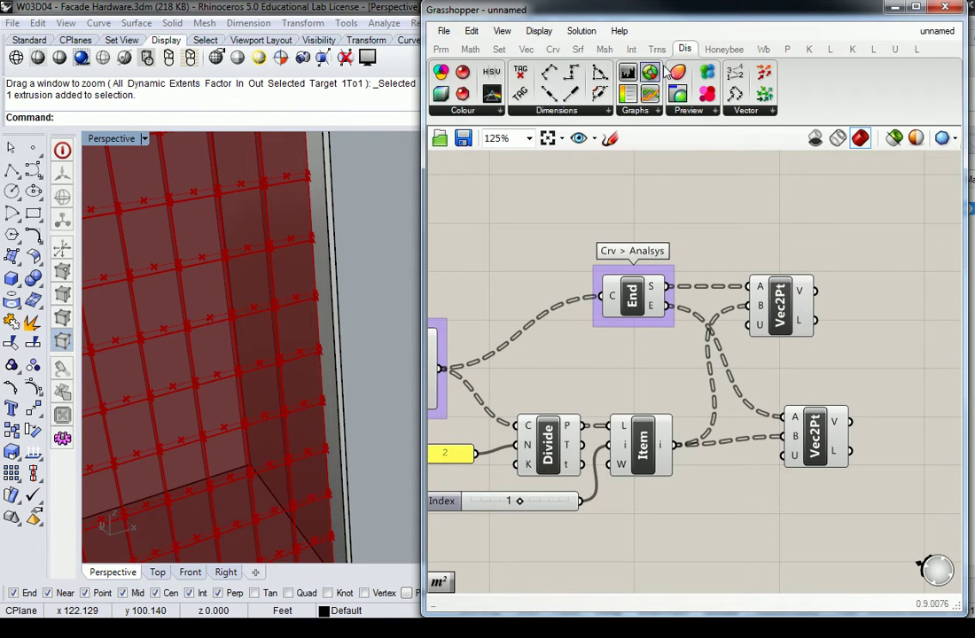
{"action": "left_click", "coordinate": [764, 73]}
{"action": "left_click", "coordinate": [921, 317]}
{"action": "right_click_drag", "start_coordinate": [921, 317], "coordinate": [883, 320]}
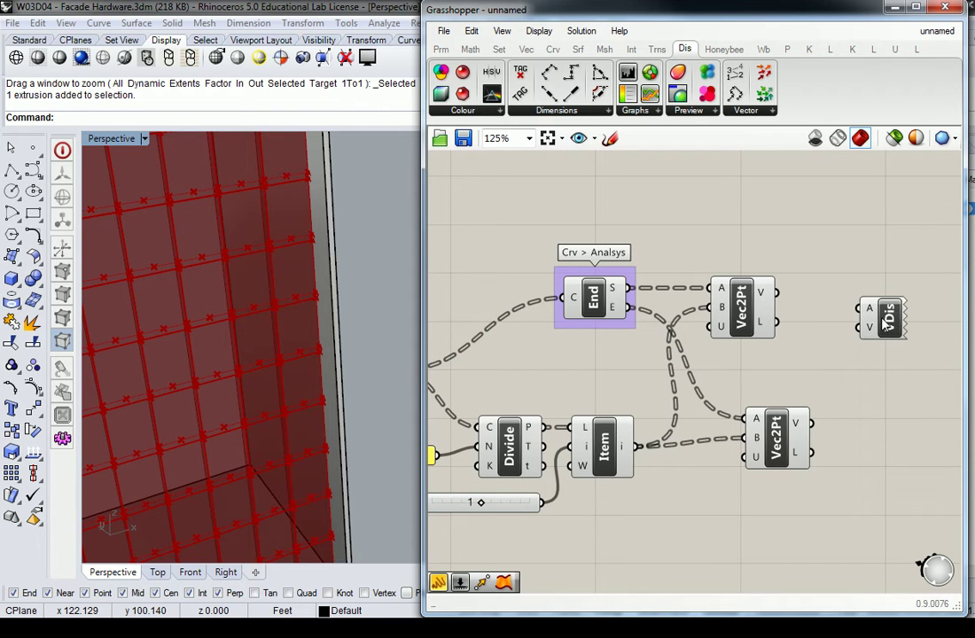
{"action": "left_click_drag", "start_coordinate": [884, 324], "coordinate": [876, 257]}
{"action": "left_click_drag", "start_coordinate": [778, 292], "coordinate": [846, 260]}
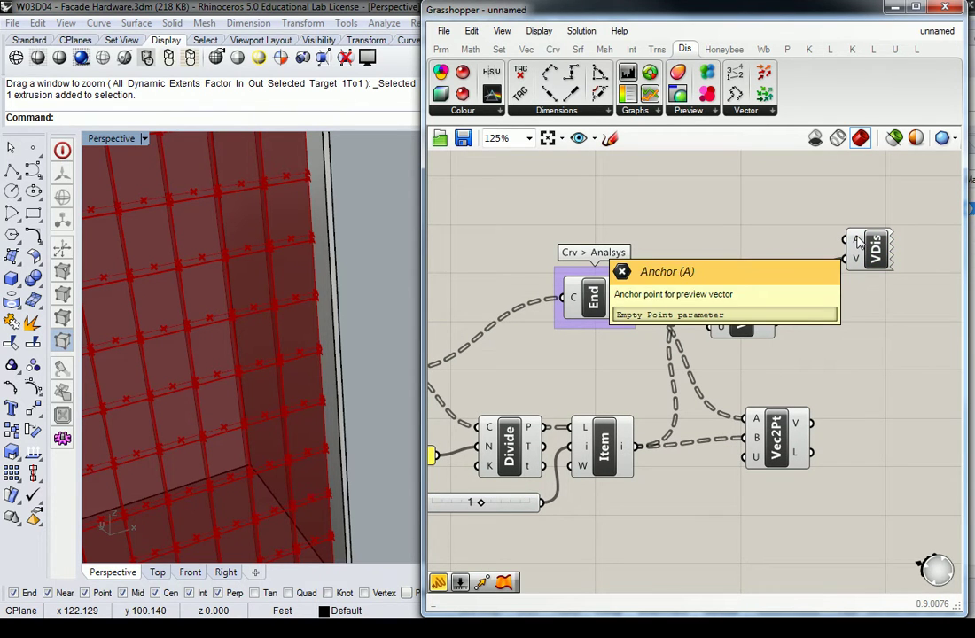
{"action": "left_click_drag", "start_coordinate": [611, 288], "coordinate": [846, 239]}
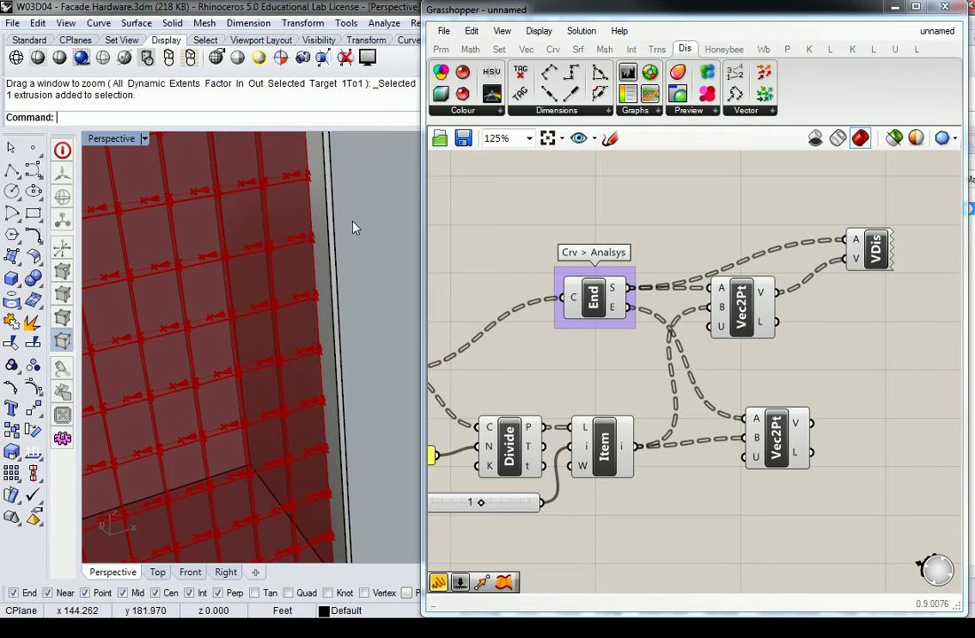
- Duplicate the Vector Display component and connect the lower Vector 2Pt's V output to V and the End Points E output to A
{"action": "scroll", "coordinate": [281, 166], "scroll_direction": "up", "scroll_amount": 2}
{"action": "scroll", "coordinate": [370, 183], "scroll_direction": "down", "scroll_amount": 3}
{"action": "key", "text": "ctrl+c"}
{"action": "key", "text": "ctrl+v"}
{"action": "left_click_drag", "start_coordinate": [807, 250], "coordinate": [830, 356]}
{"action": "left_click_drag", "start_coordinate": [749, 380], "coordinate": [805, 356]}
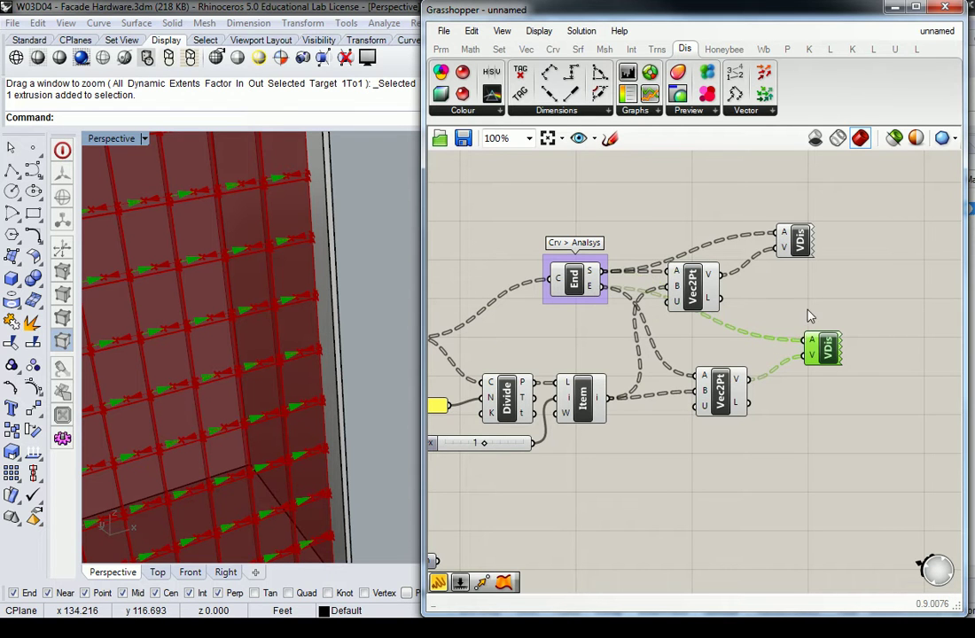
- Select both Vector Display components and delete them
{"action": "left_click_drag", "start_coordinate": [829, 214], "coordinate": [788, 374]}
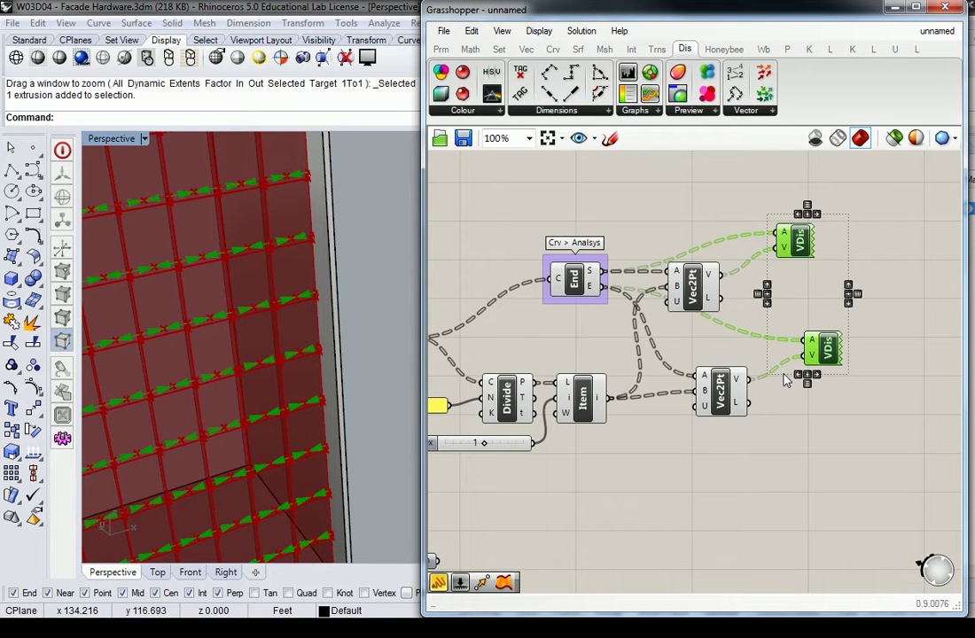
{"action": "left_click_drag", "start_coordinate": [851, 210], "coordinate": [781, 376]}
{"action": "key", "text": "Delete"}
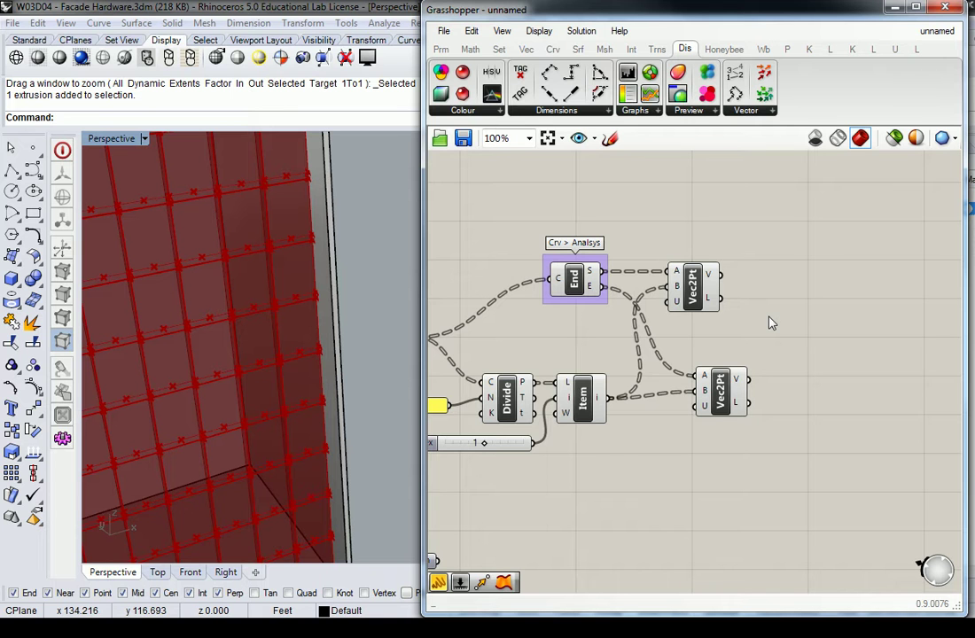
- Inspect the value held by the Depth/Length number parameter
{"action": "scroll", "coordinate": [770, 317], "scroll_direction": "down", "scroll_amount": 1}
{"action": "right_click_drag", "start_coordinate": [769, 317], "coordinate": [843, 233]}
{"action": "scroll", "coordinate": [484, 342], "scroll_direction": "up", "scroll_amount": 2}
{"action": "left_click", "coordinate": [596, 474]}
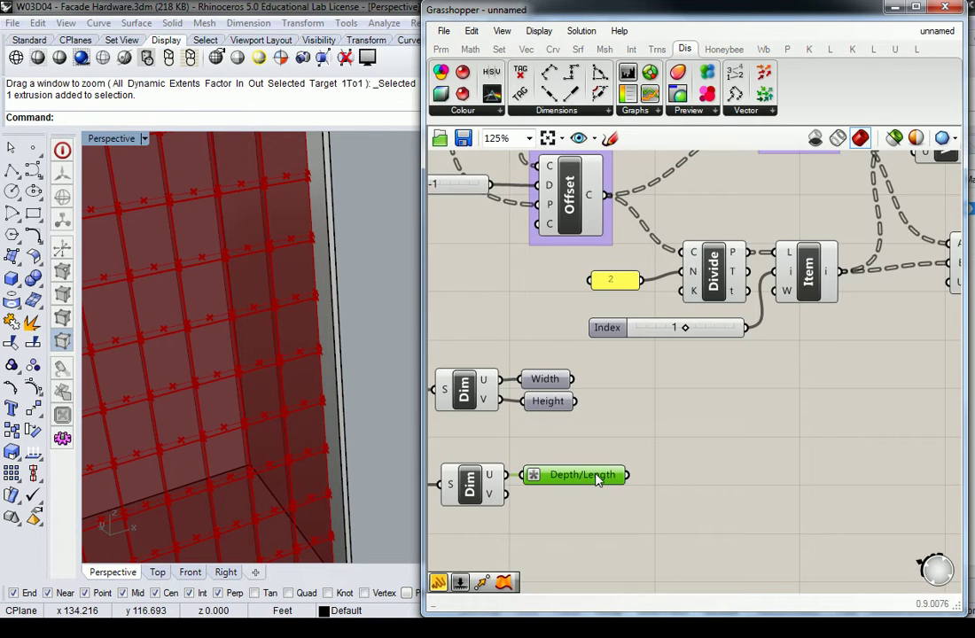
{"action": "mouse_move", "coordinate": [596, 477]}
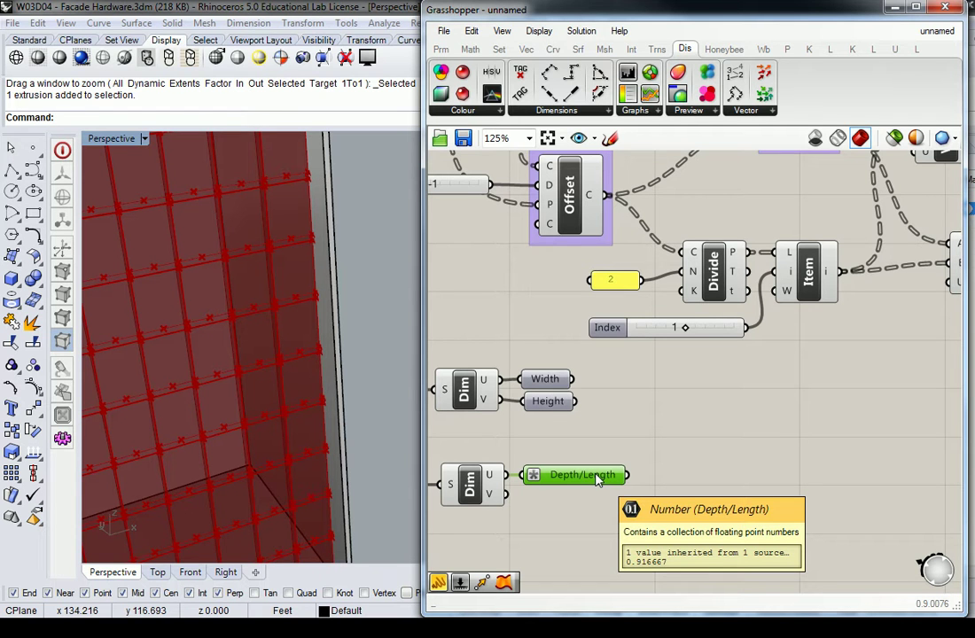
{"action": "left_click", "coordinate": [663, 447]}
- Add two Move components, one beside each Vector 2Pt component
{"action": "scroll", "coordinate": [783, 381], "scroll_direction": "down", "scroll_amount": 3}
{"action": "right_click_drag", "start_coordinate": [926, 284], "coordinate": [739, 361]}
{"action": "scroll", "coordinate": [739, 362], "scroll_direction": "up", "scroll_amount": 2}
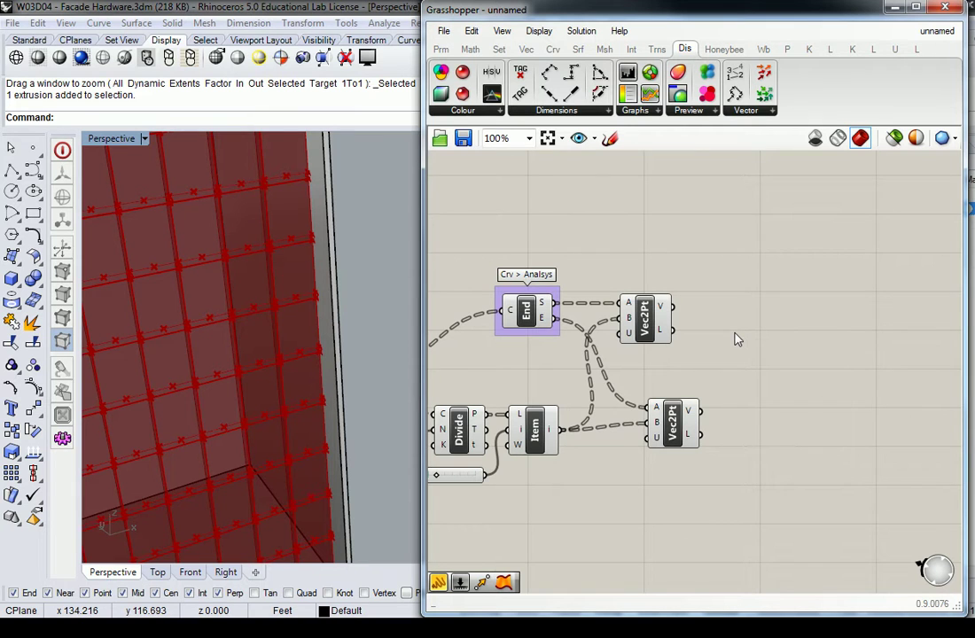
{"action": "left_click", "coordinate": [656, 48]}
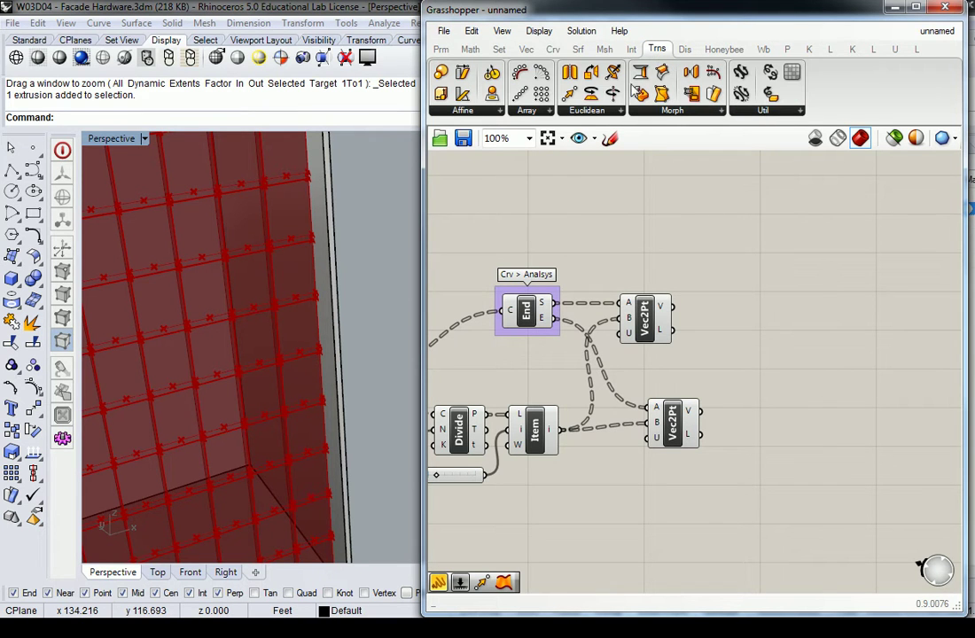
{"action": "left_click", "coordinate": [587, 110]}
{"action": "left_click_drag", "start_coordinate": [598, 159], "coordinate": [817, 434]}
{"action": "left_click", "coordinate": [810, 362]}
- Add an Amplitude component beside the upper Vector 2Pt and shift both Move components to make room
{"action": "left_click", "coordinate": [526, 48]}
{"action": "left_click", "coordinate": [739, 110]}
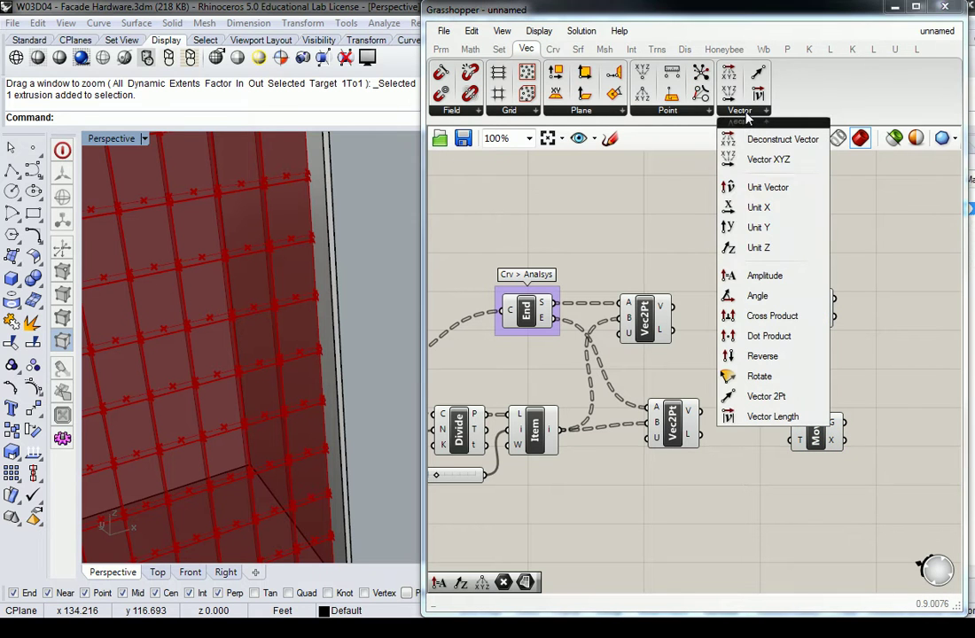
{"action": "left_click", "coordinate": [772, 281]}
{"action": "left_click", "coordinate": [749, 324]}
{"action": "left_click_drag", "start_coordinate": [814, 316], "coordinate": [842, 293]}
{"action": "left_click_drag", "start_coordinate": [752, 325], "coordinate": [779, 317]}
{"action": "left_click_drag", "start_coordinate": [835, 288], "coordinate": [842, 284]}
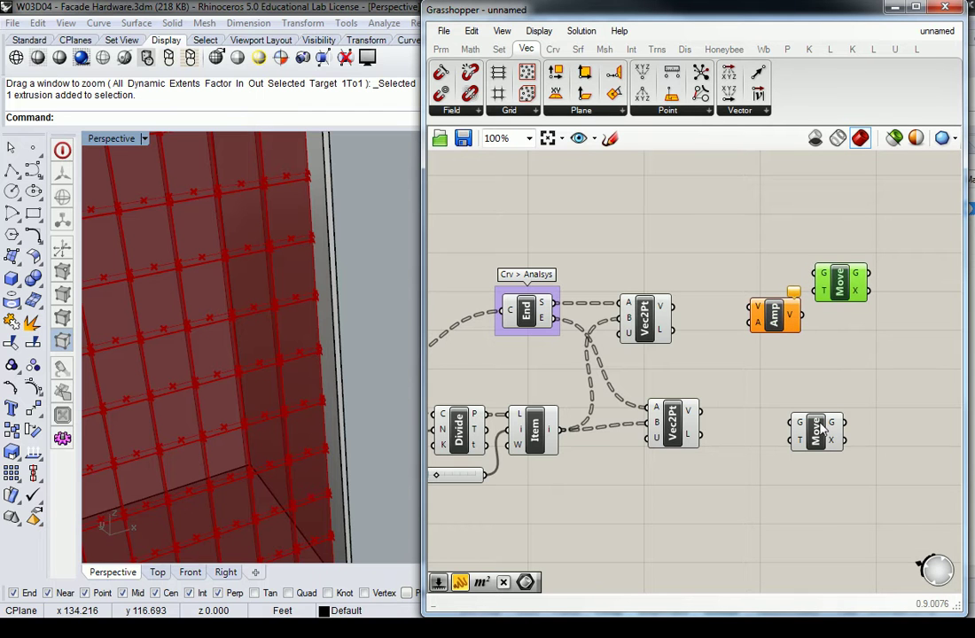
{"action": "left_click_drag", "start_coordinate": [821, 428], "coordinate": [862, 427]}
- Duplicate the Amplitude component for the lower row and connect each Amplitude's V output to the neighbouring Move's T input
{"action": "left_click", "coordinate": [773, 317]}
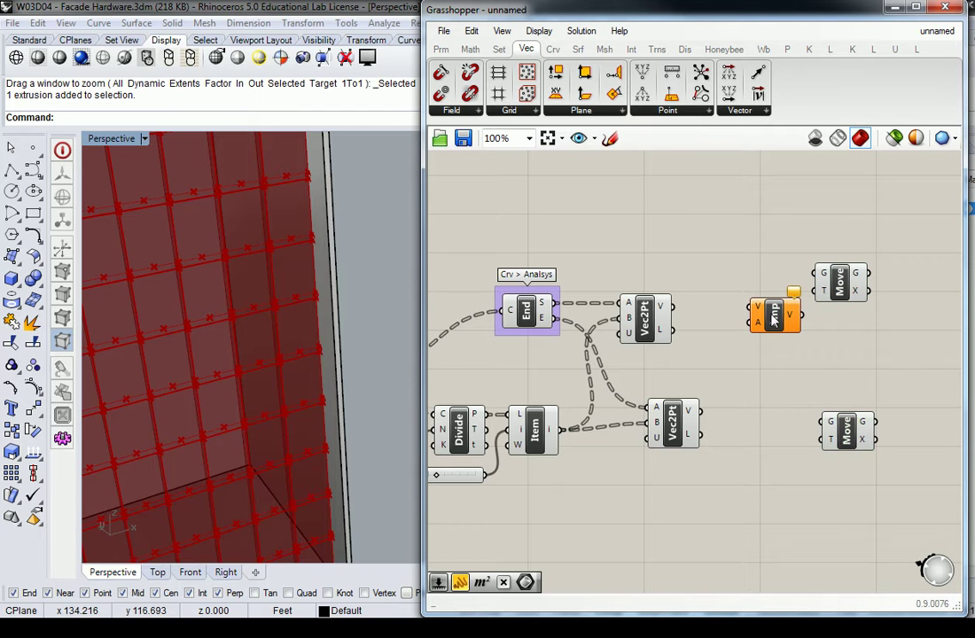
{"action": "mouse_move", "coordinate": [774, 312]}
{"action": "left_mouse_down", "text": "alt"}
{"action": "mouse_move", "coordinate": [784, 317]}
{"action": "mouse_move", "coordinate": [775, 464]}
{"action": "mouse_move", "coordinate": [828, 439]}
{"action": "left_mouse_up", "text": "alt"}
{"action": "left_click_drag", "start_coordinate": [802, 317], "coordinate": [822, 290]}
{"action": "left_click", "coordinate": [795, 365]}
- Connect the Depth/Length parameter to the A inputs of both Amplitude components
{"action": "right_click_drag", "start_coordinate": [794, 365], "coordinate": [826, 301]}
{"action": "scroll", "coordinate": [826, 301], "scroll_direction": "down", "scroll_amount": 1}
{"action": "right_click_drag", "start_coordinate": [560, 452], "coordinate": [583, 457]}
{"action": "left_click_drag", "start_coordinate": [530, 480], "coordinate": [820, 386]}
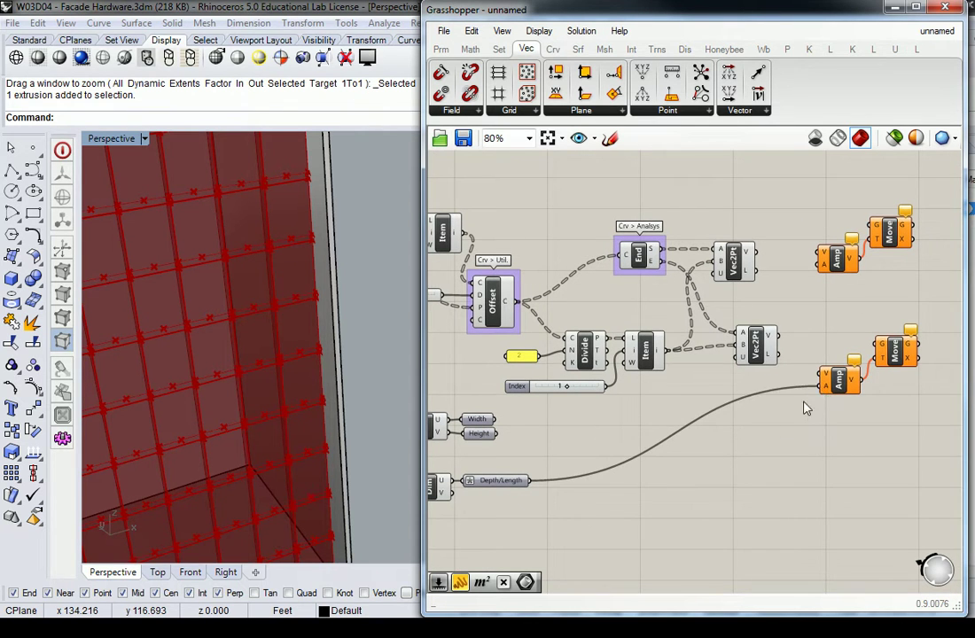
{"action": "left_click_drag", "start_coordinate": [532, 481], "coordinate": [819, 258]}
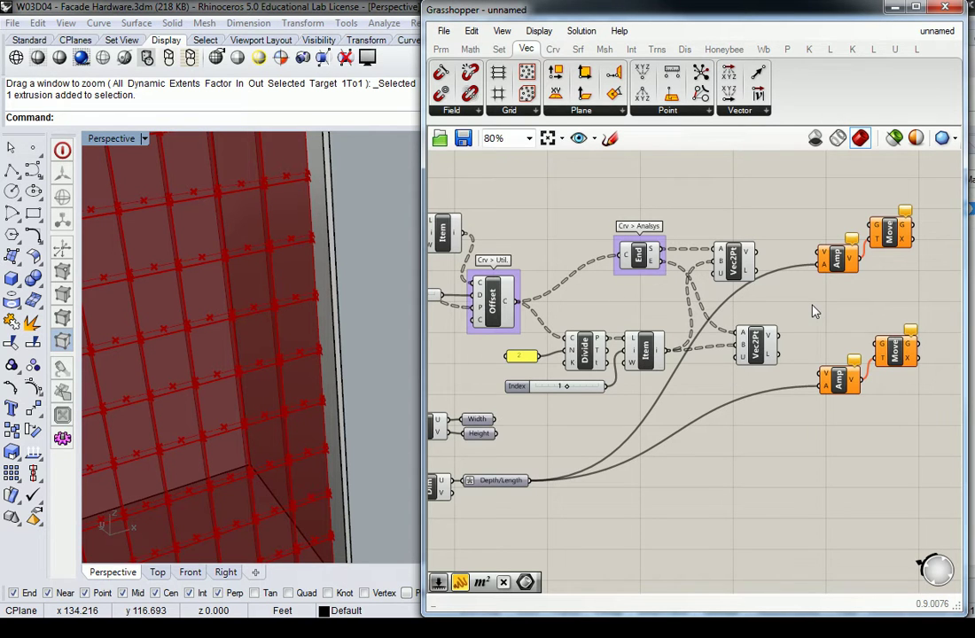
- Connect each Vector 2Pt's V output to its Amplitude's V input, and the End Points S and E outputs to the upper and lower Move's G inputs
{"action": "right_click_drag", "start_coordinate": [813, 306], "coordinate": [706, 406]}
{"action": "scroll", "coordinate": [749, 370], "scroll_direction": "up", "scroll_amount": 1}
{"action": "left_click_drag", "start_coordinate": [628, 341], "coordinate": [720, 340]}
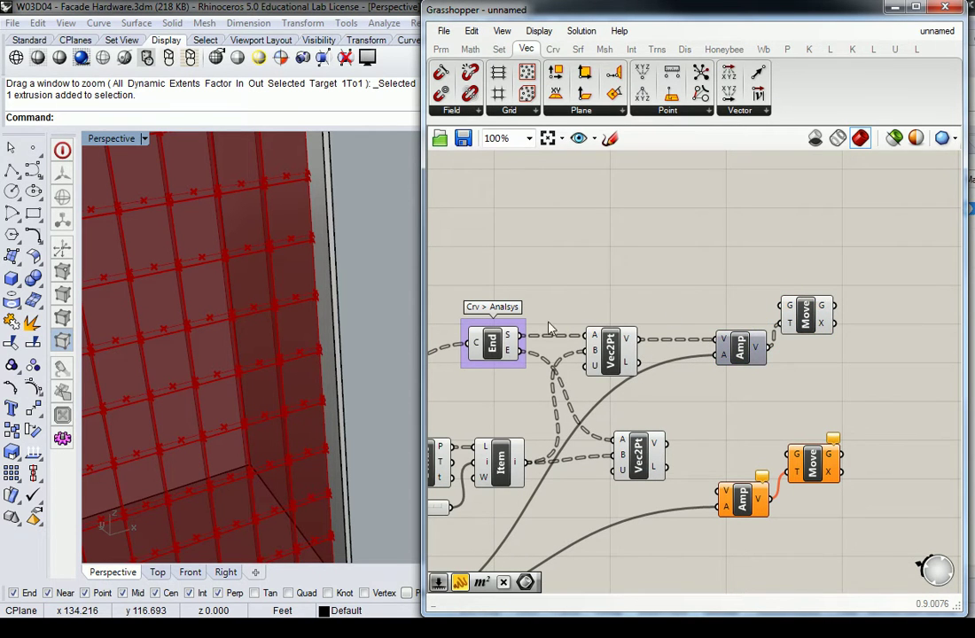
{"action": "left_click_drag", "start_coordinate": [523, 337], "coordinate": [780, 306]}
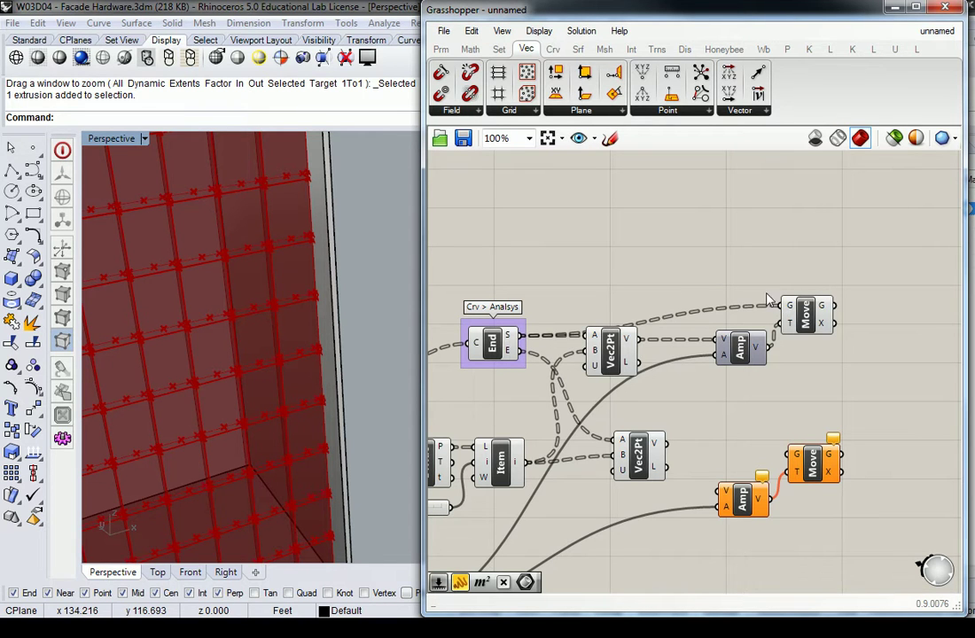
{"action": "left_click_drag", "start_coordinate": [665, 443], "coordinate": [718, 512]}
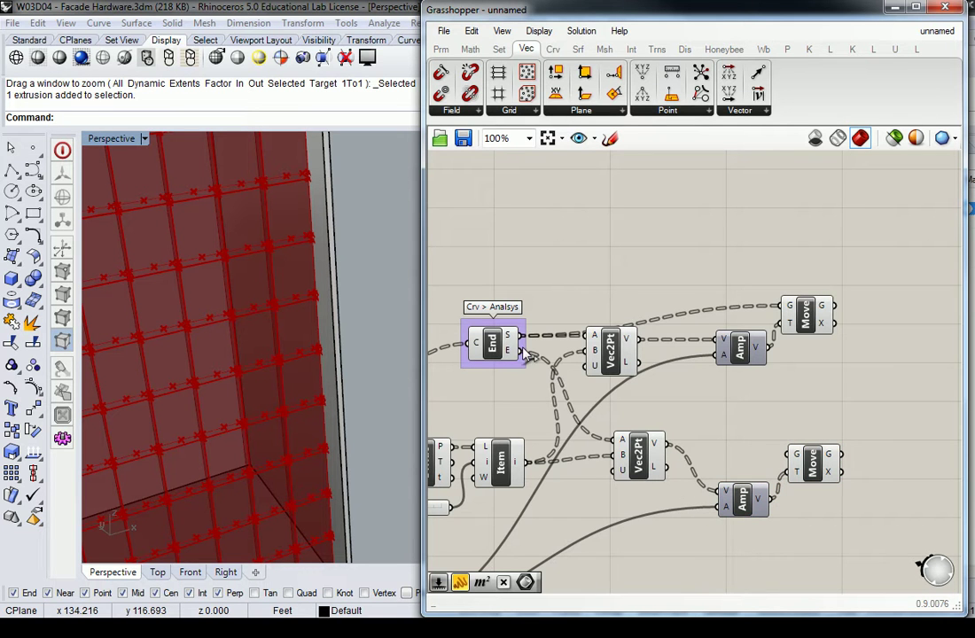
{"action": "left_click_drag", "start_coordinate": [524, 358], "coordinate": [787, 459]}
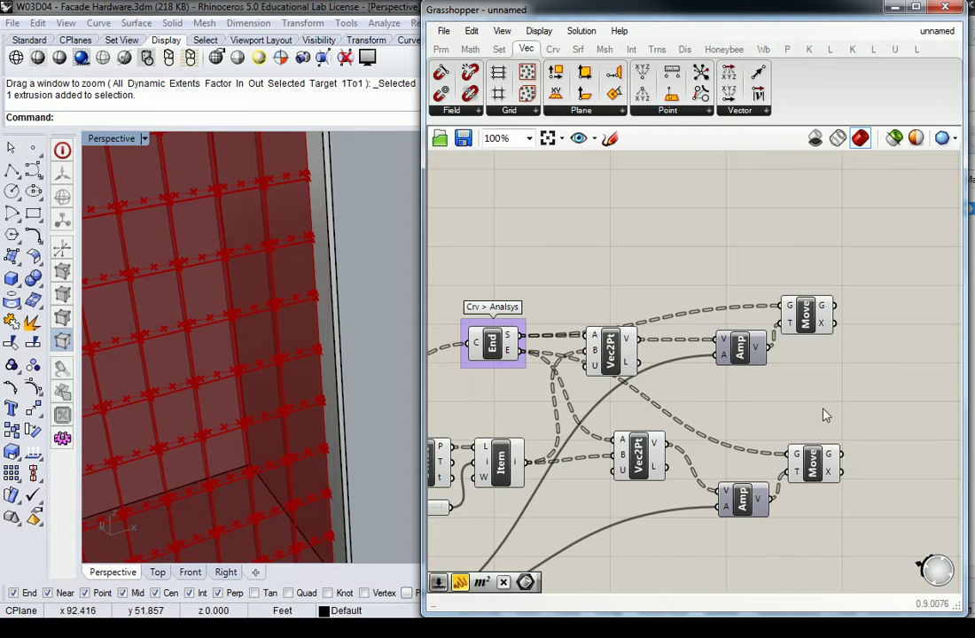
- Select both Move components and examine the moved points along the panel edges up close in the Perspective viewport
{"action": "left_click_drag", "start_coordinate": [855, 313], "coordinate": [808, 480]}
{"action": "right_click_drag", "start_coordinate": [290, 189], "coordinate": [284, 312], "text": "shift"}
{"action": "scroll", "coordinate": [308, 290], "scroll_direction": "up", "scroll_amount": 8}
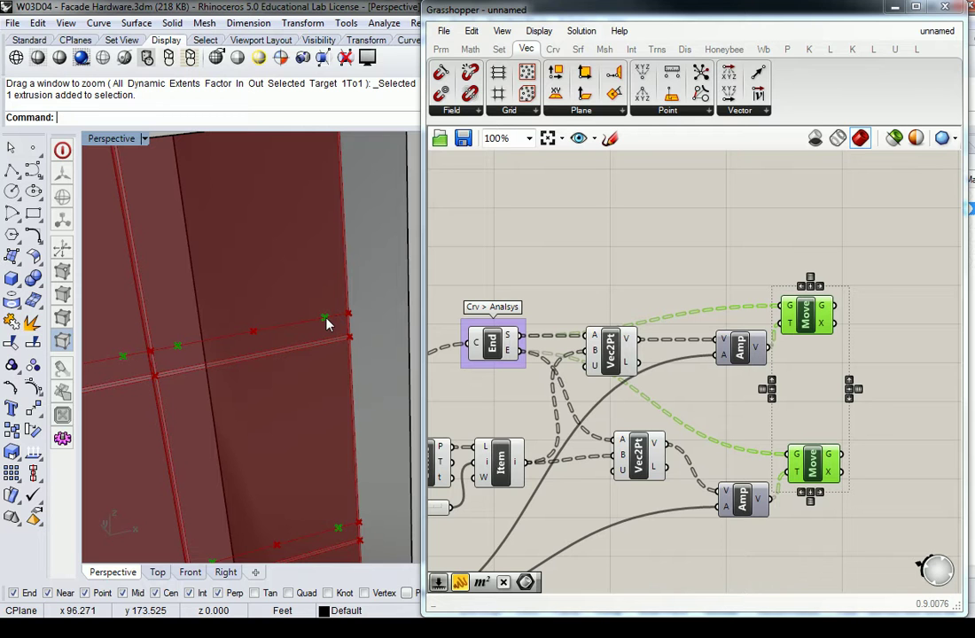
{"action": "left_click", "coordinate": [712, 256]}
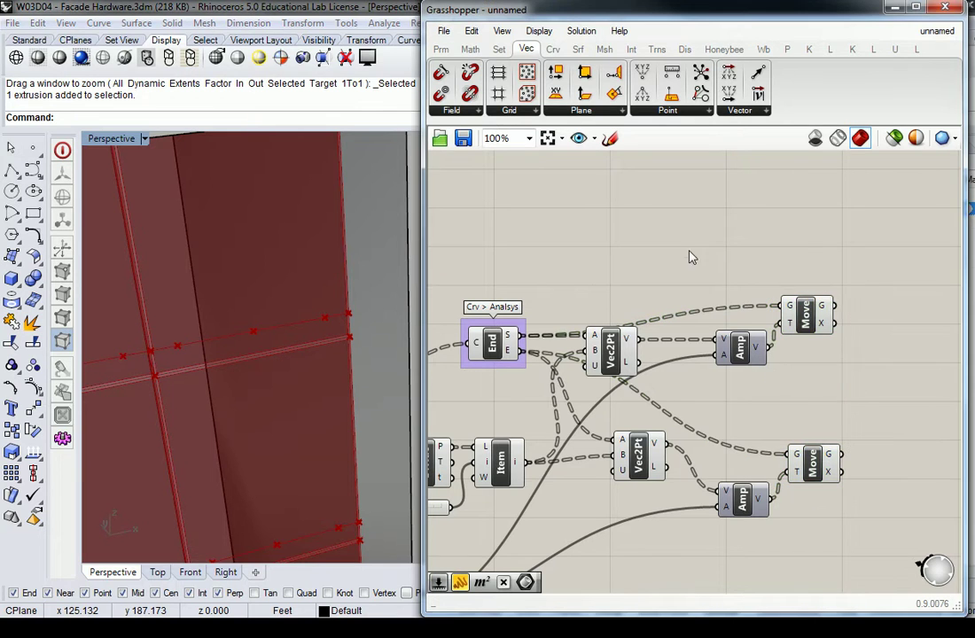
- Widen the Grasshopper window and select both Move components at the end of the definition
{"action": "left_click_drag", "start_coordinate": [422, 275], "coordinate": [342, 246]}
{"action": "right_click_drag", "start_coordinate": [433, 259], "coordinate": [577, 238]}
{"action": "scroll", "coordinate": [633, 236], "scroll_direction": "down", "scroll_amount": 2}
{"action": "scroll", "coordinate": [567, 250], "scroll_direction": "up", "scroll_amount": 1}
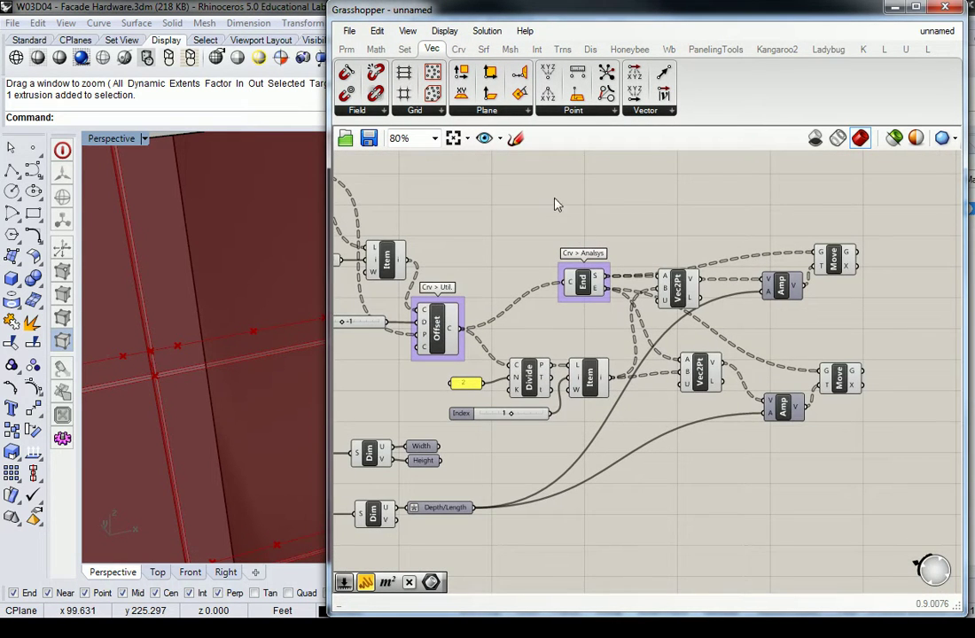
{"action": "left_click_drag", "start_coordinate": [883, 207], "coordinate": [846, 404]}
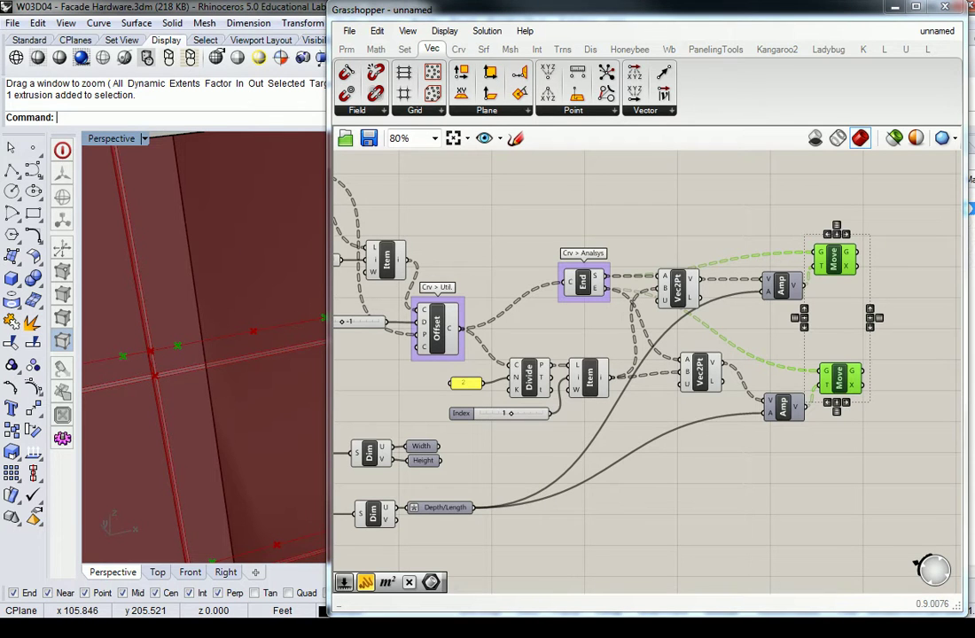